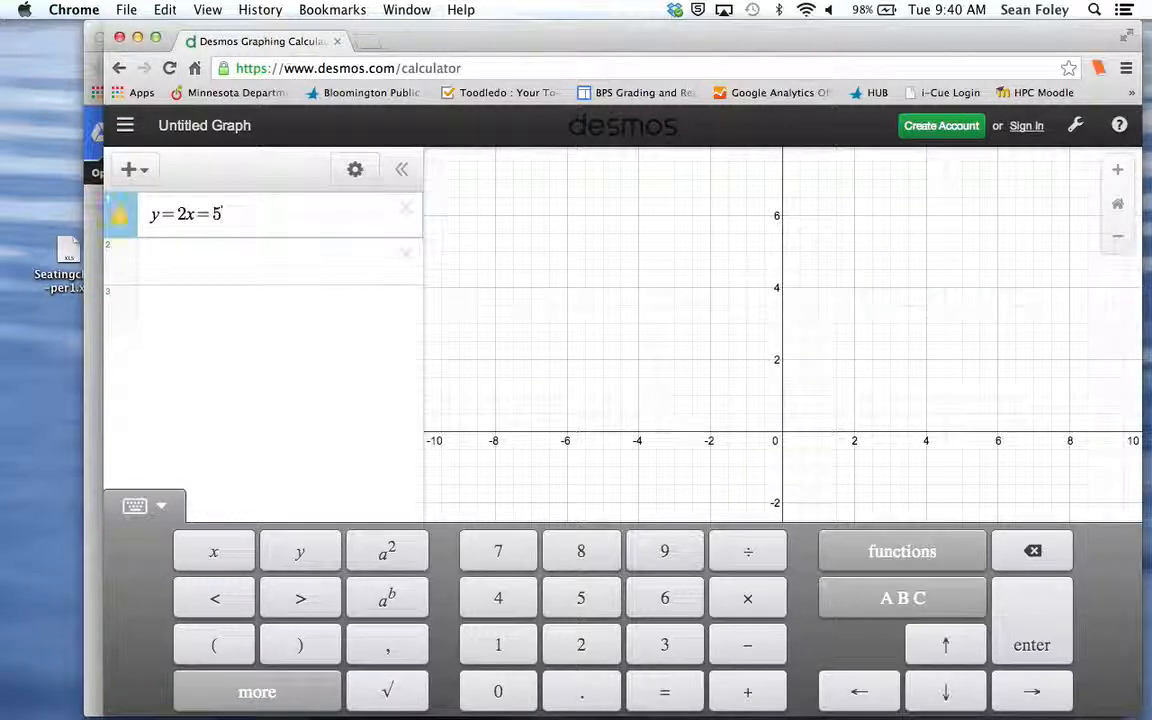
Step: Correct the first expression to read y=2x+5
key("BackSpace")
key("BackSpace")
type("+5")
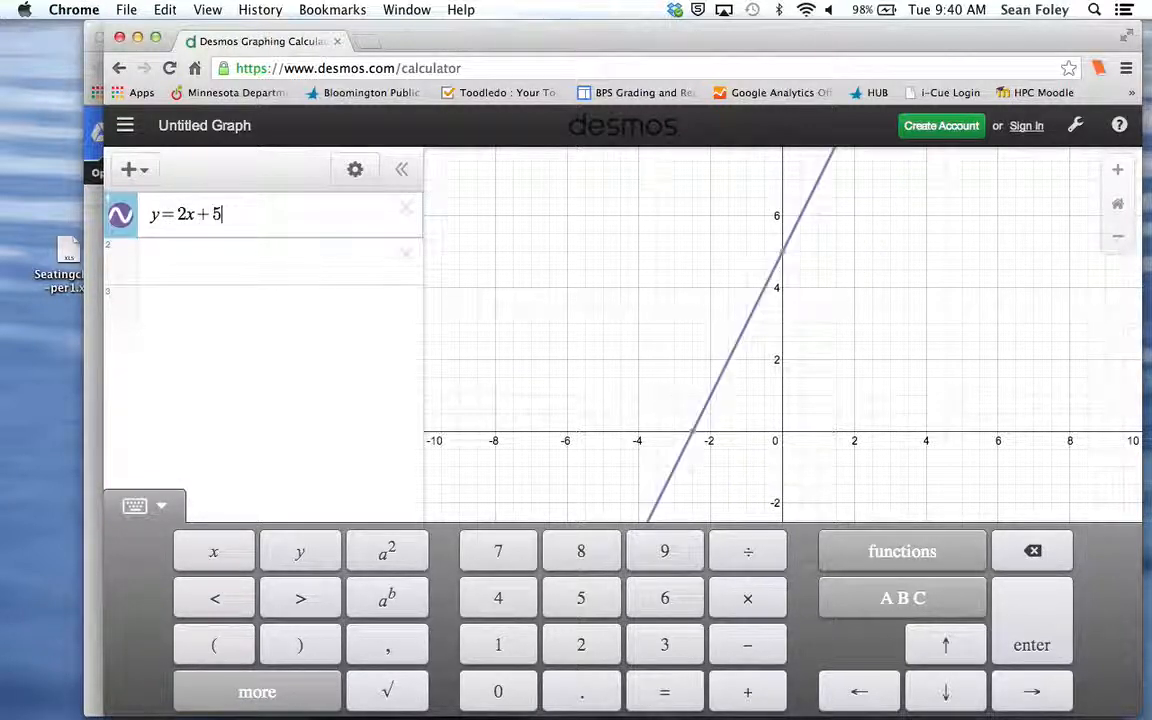
Step: Try blue, red and a dashed style on the first line, leaving it solid green
left_click(355, 171)
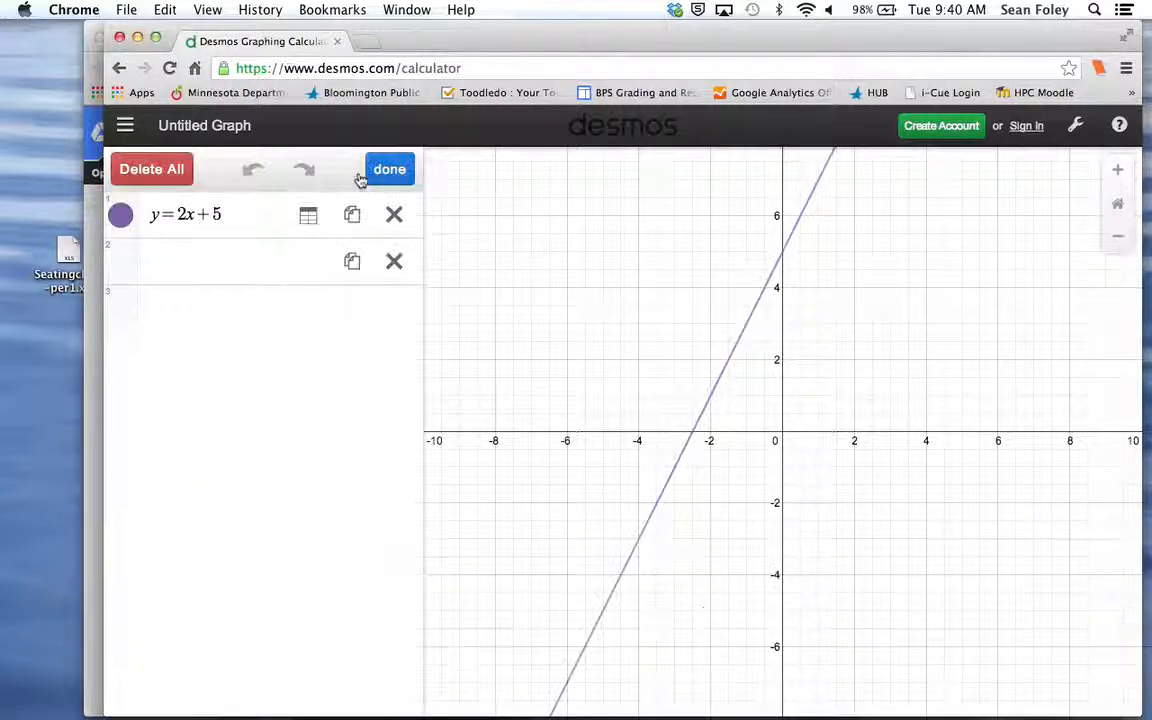
left_click(133, 216)
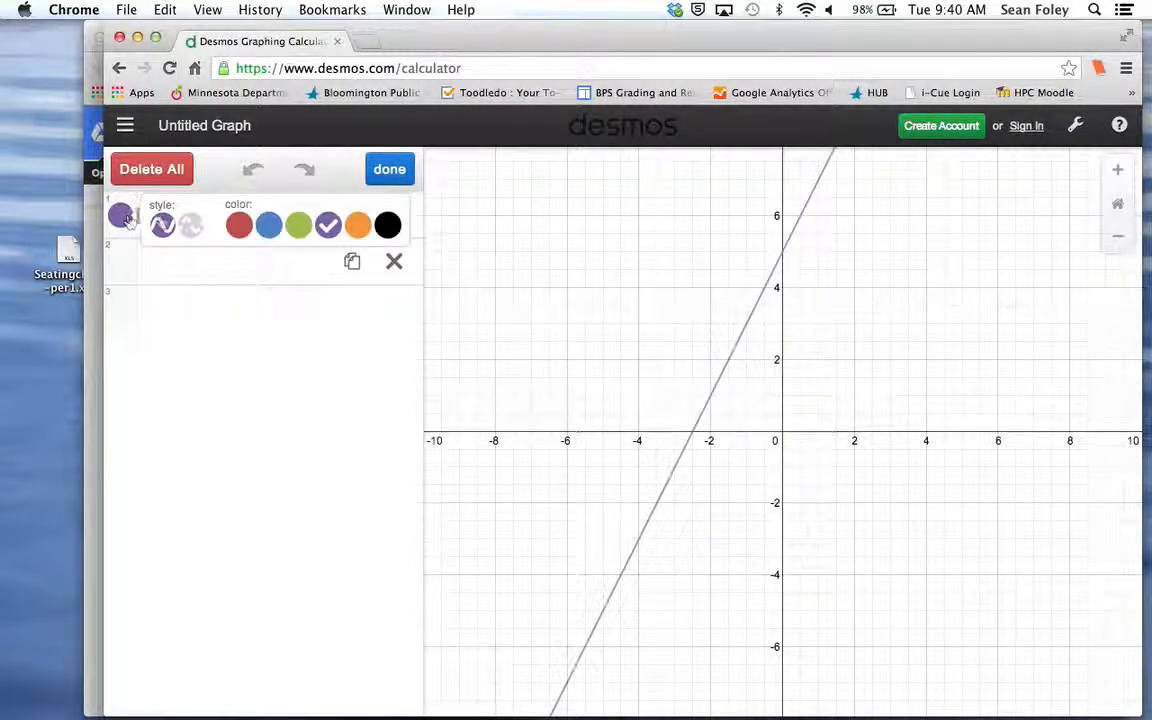
left_click(268, 225)
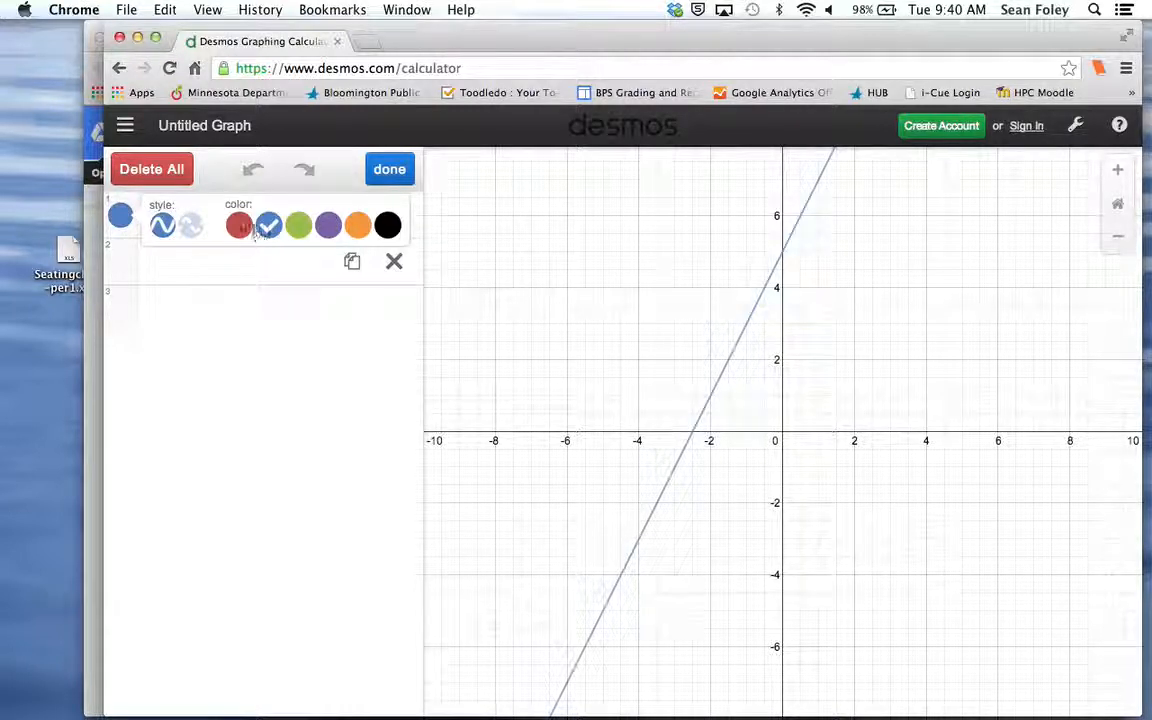
left_click(238, 225)
left_click(190, 226)
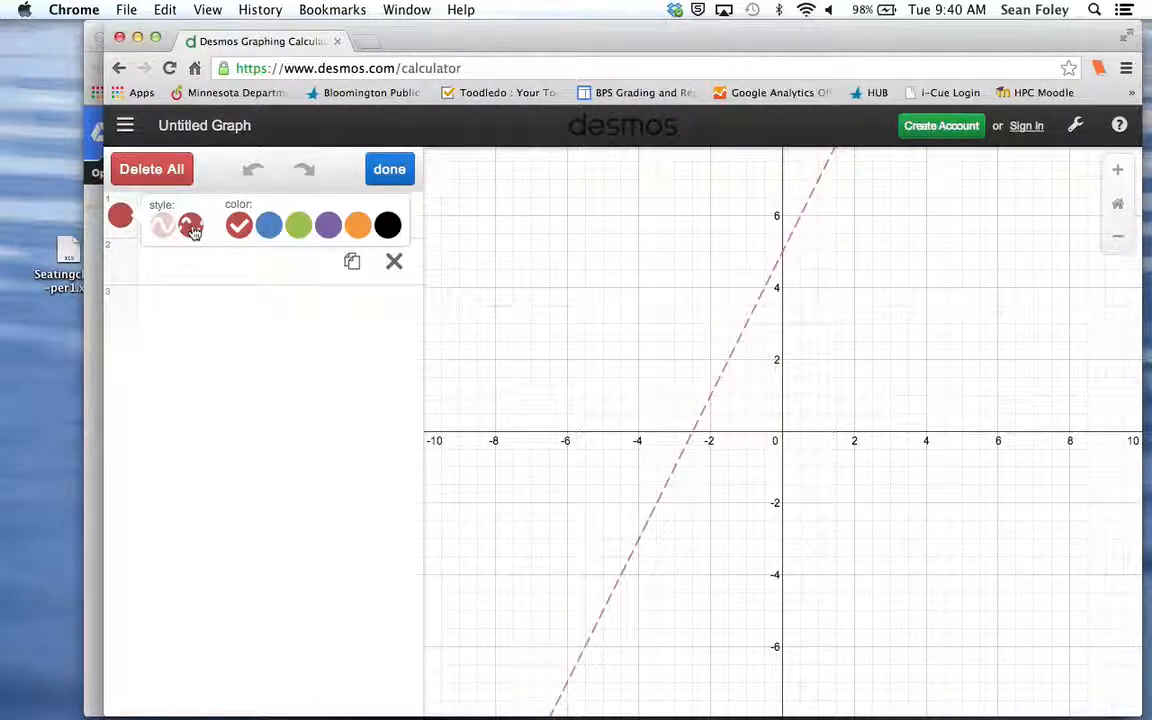
left_click(166, 229)
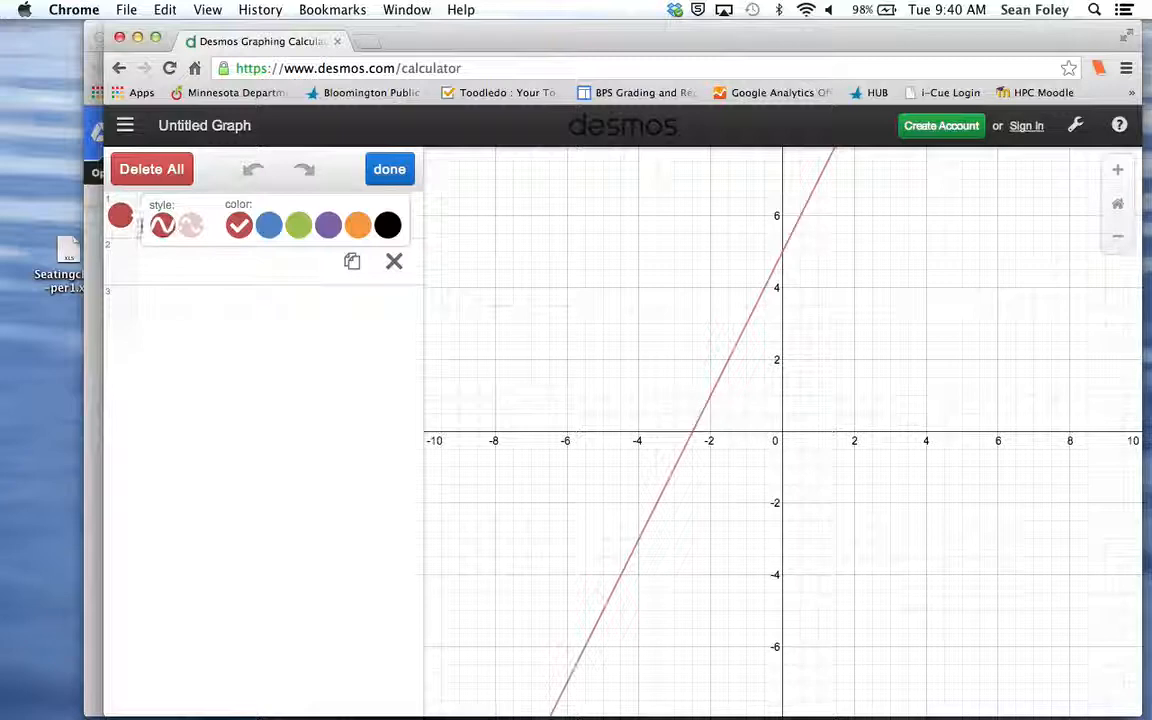
left_click(298, 225)
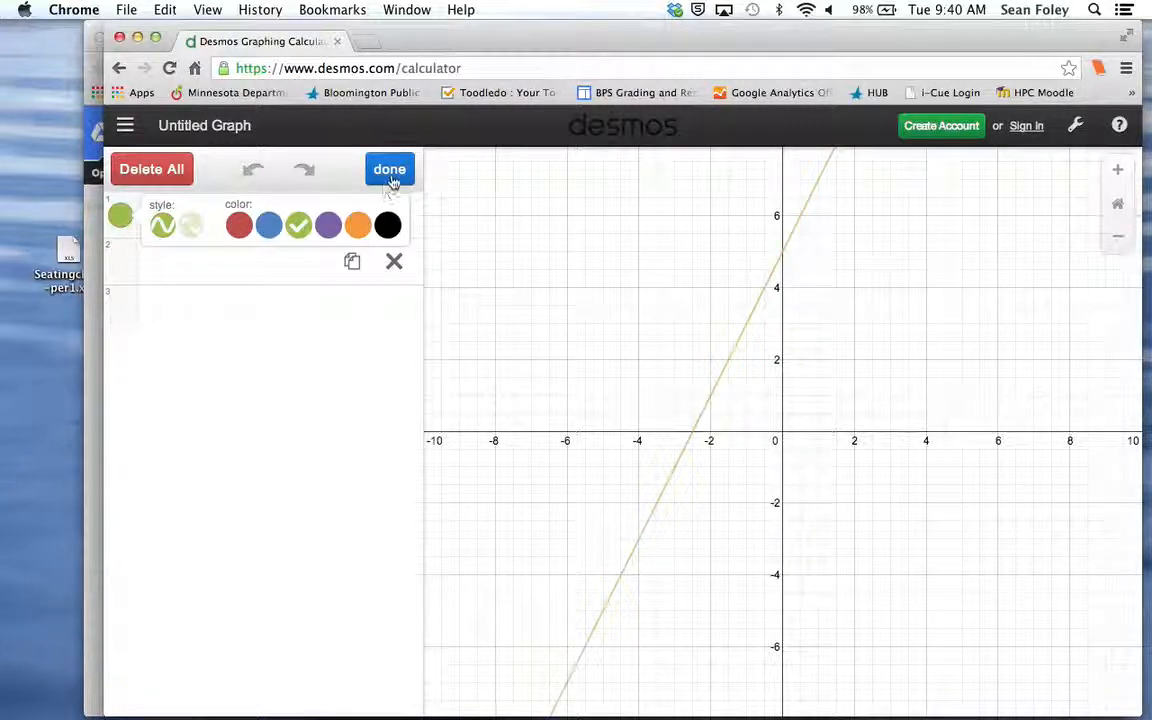
left_click(387, 170)
Step: Change the first equation to y=-2x+4, setting the constant to 4 and making the slope negative
left_click(235, 212)
key("BackSpace")
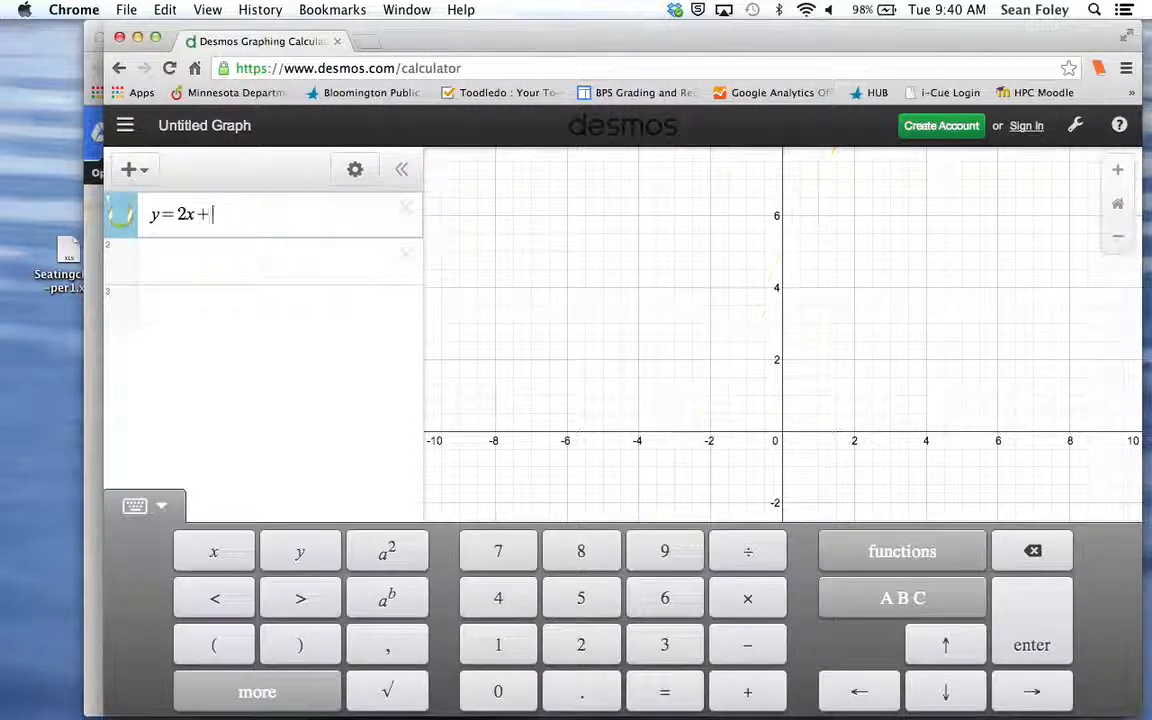
type("34")
key("BackSpace")
key("BackSpace")
type("4")
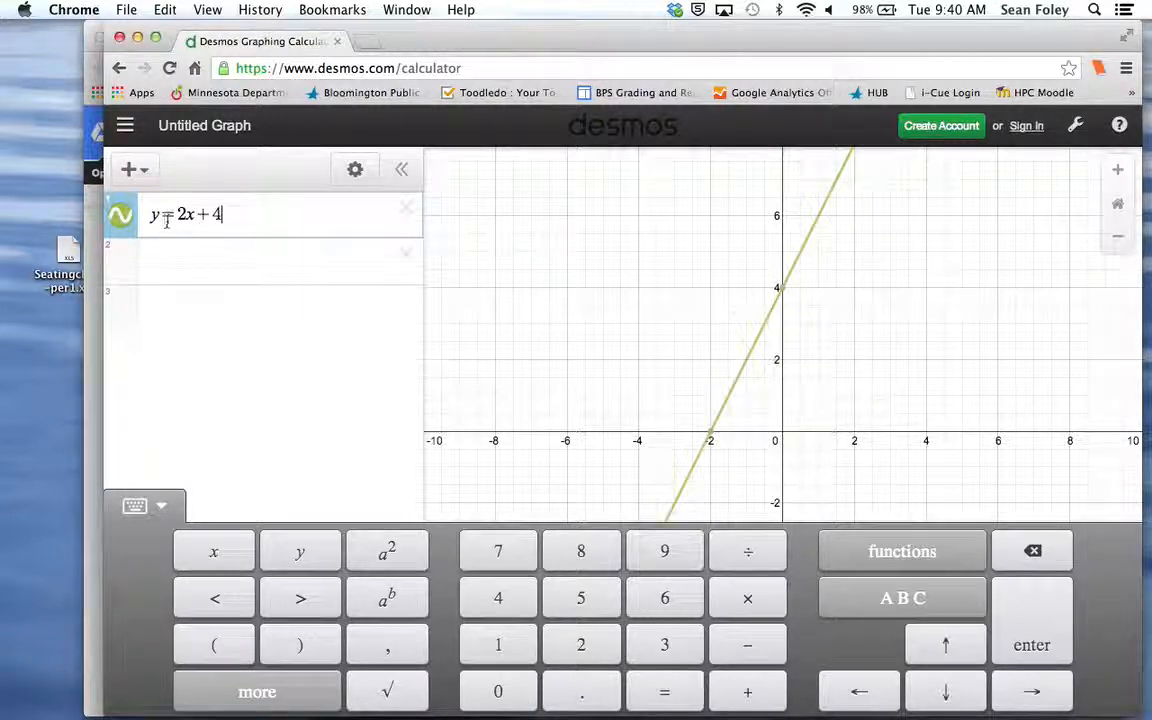
left_click(178, 214)
type("-")
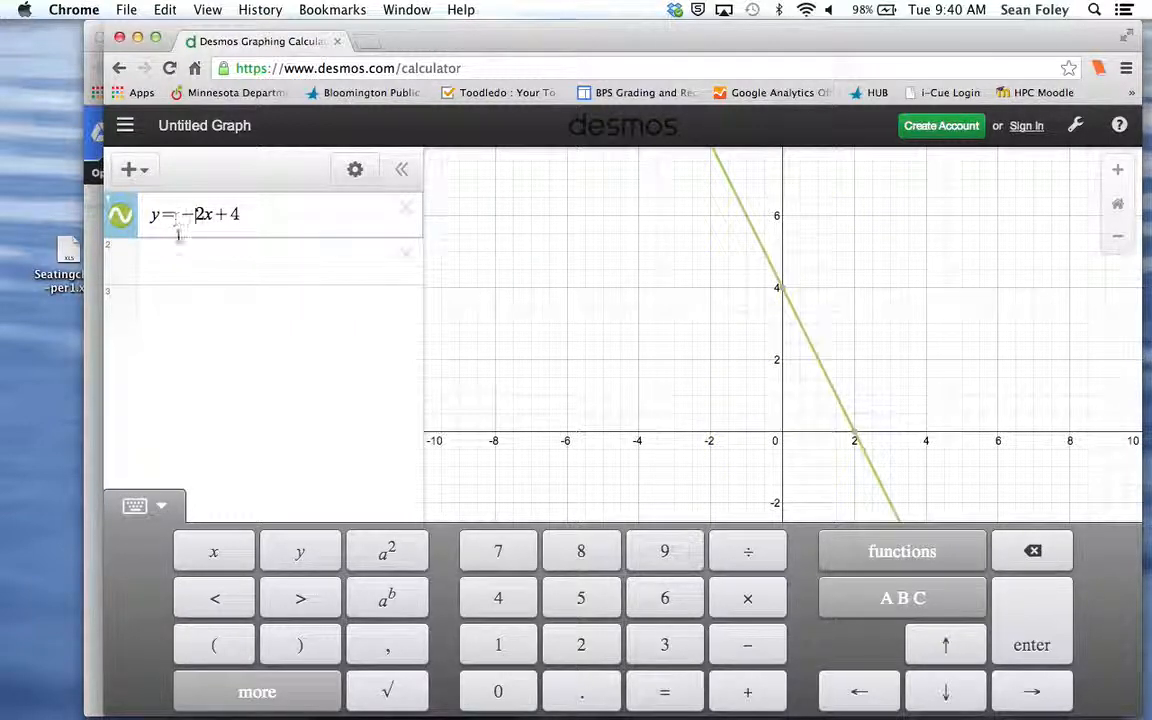
key("Return")
Step: Graph y={0<x<2:-2x+4} as a second expression and delete the unrestricted line y=-2x+4
left_click(1118, 236)
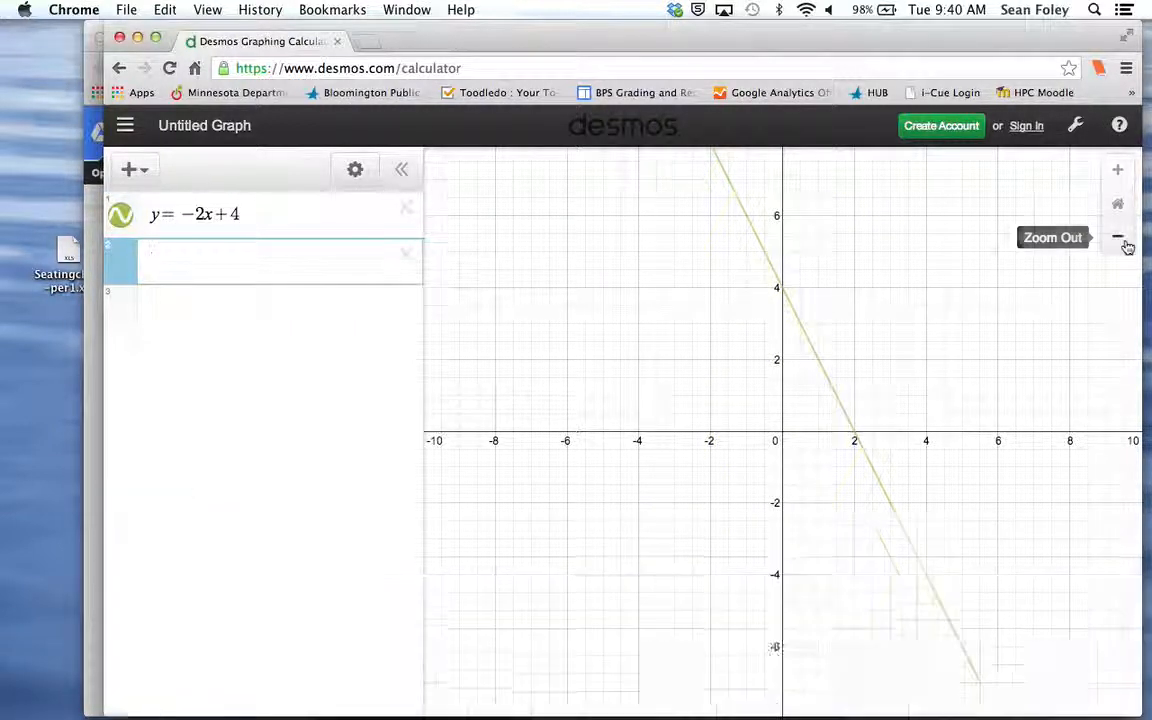
left_click(1120, 180)
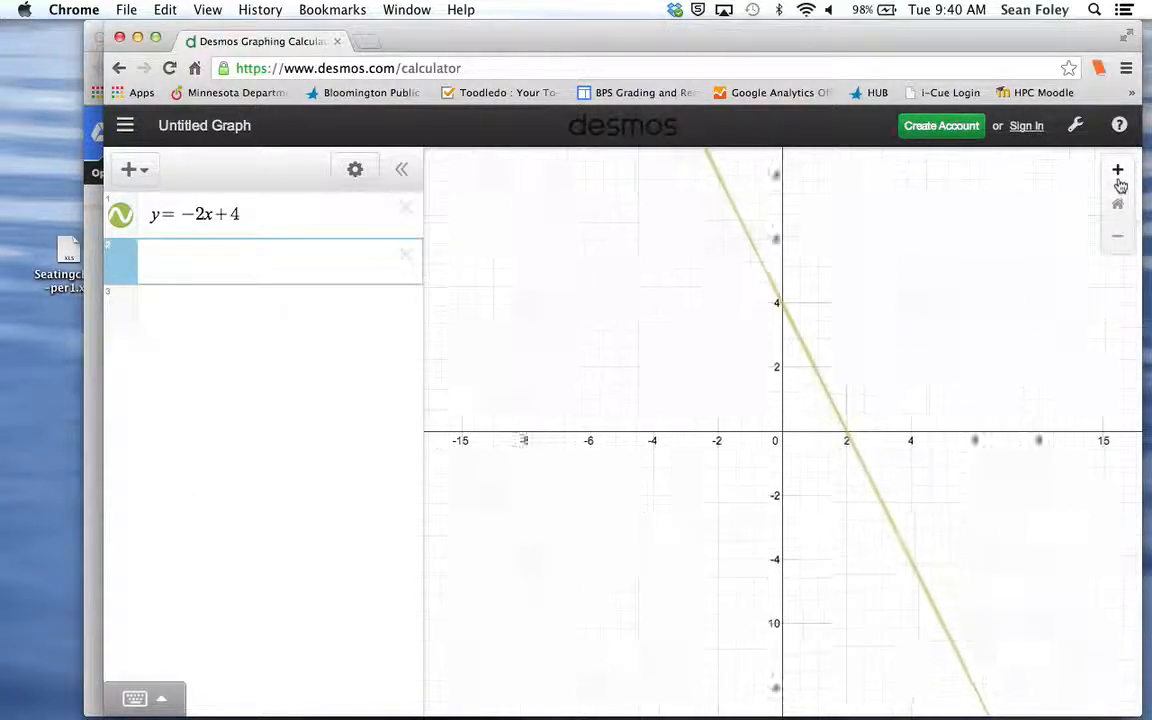
left_click(1120, 241)
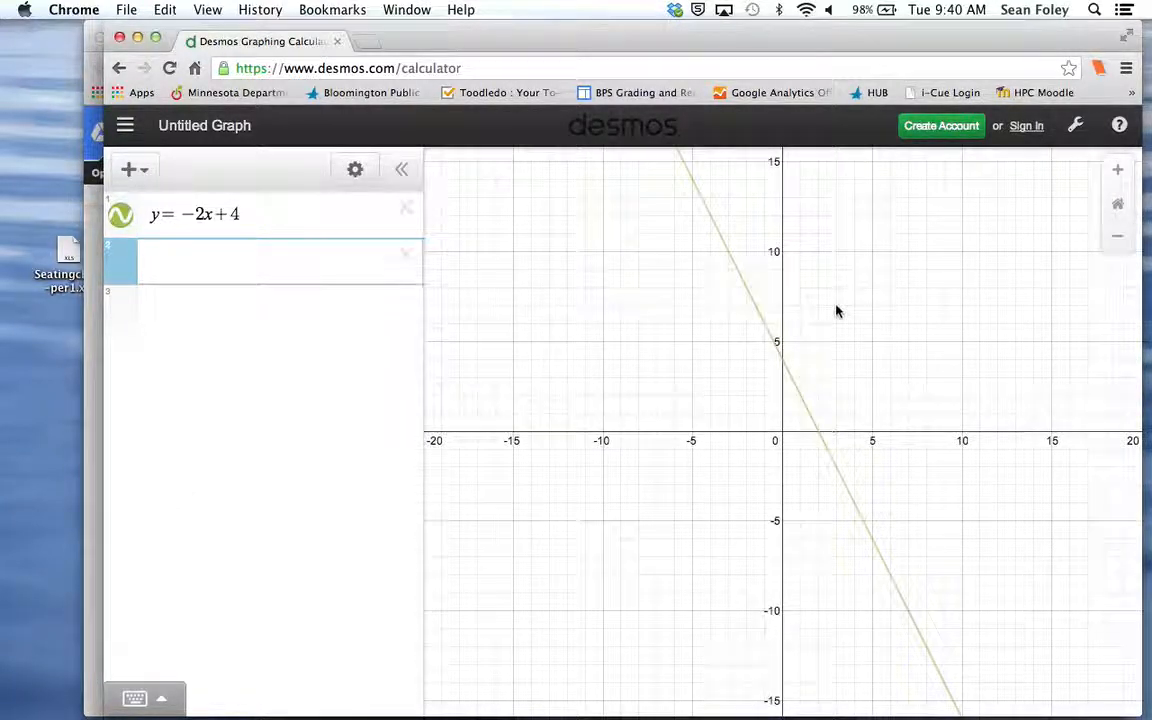
left_click(235, 253)
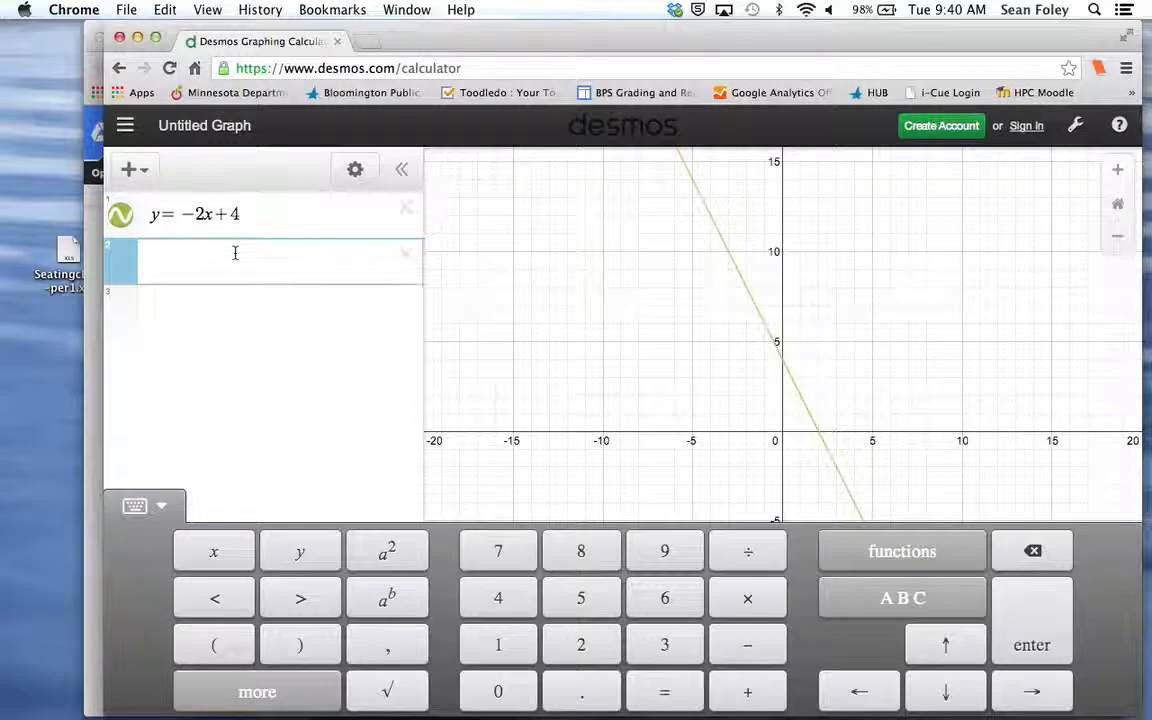
type("y=")
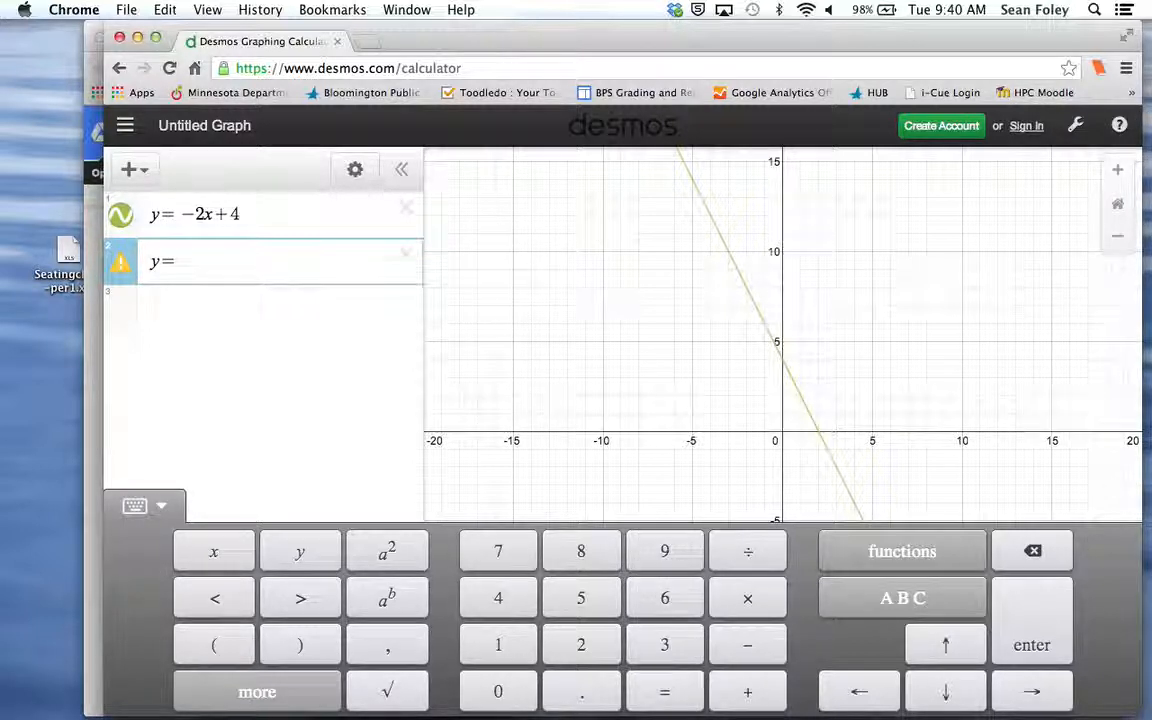
type("{")
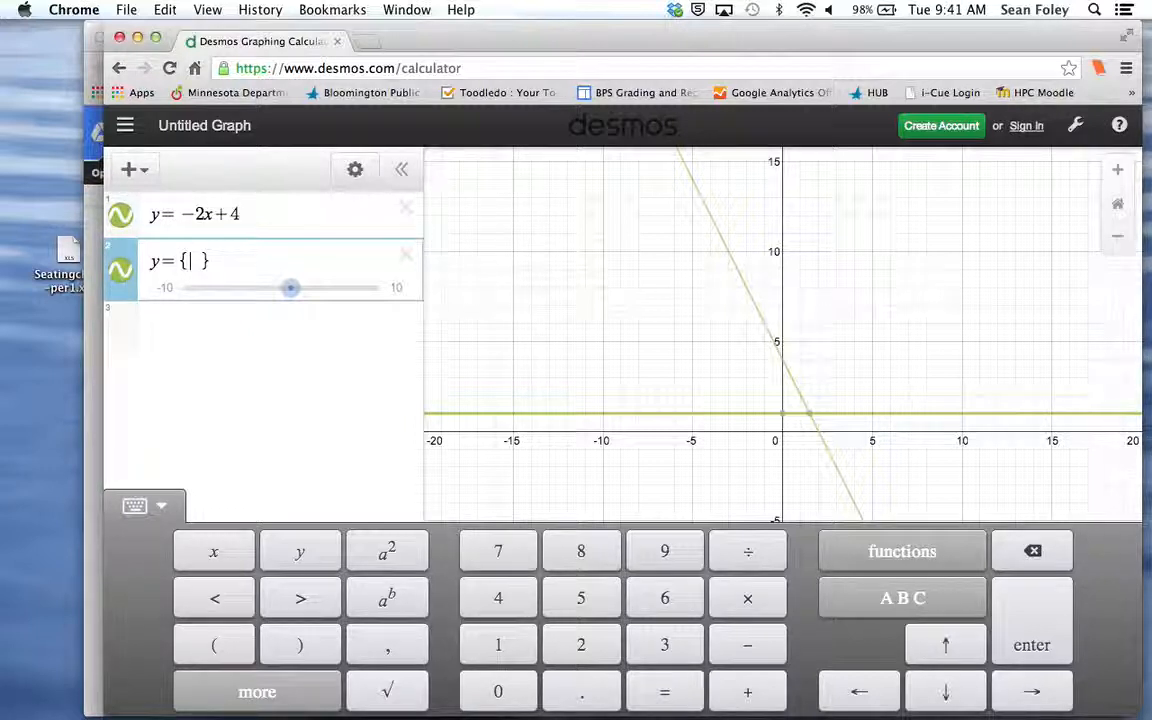
type("0<x")
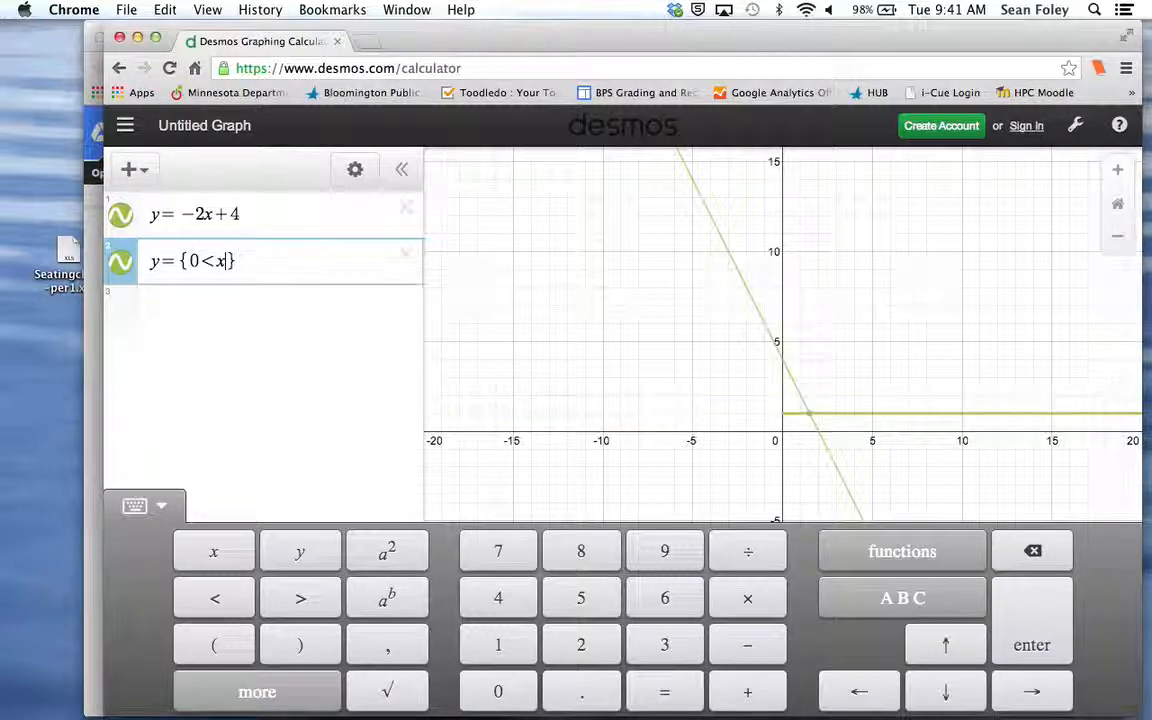
type("<2")
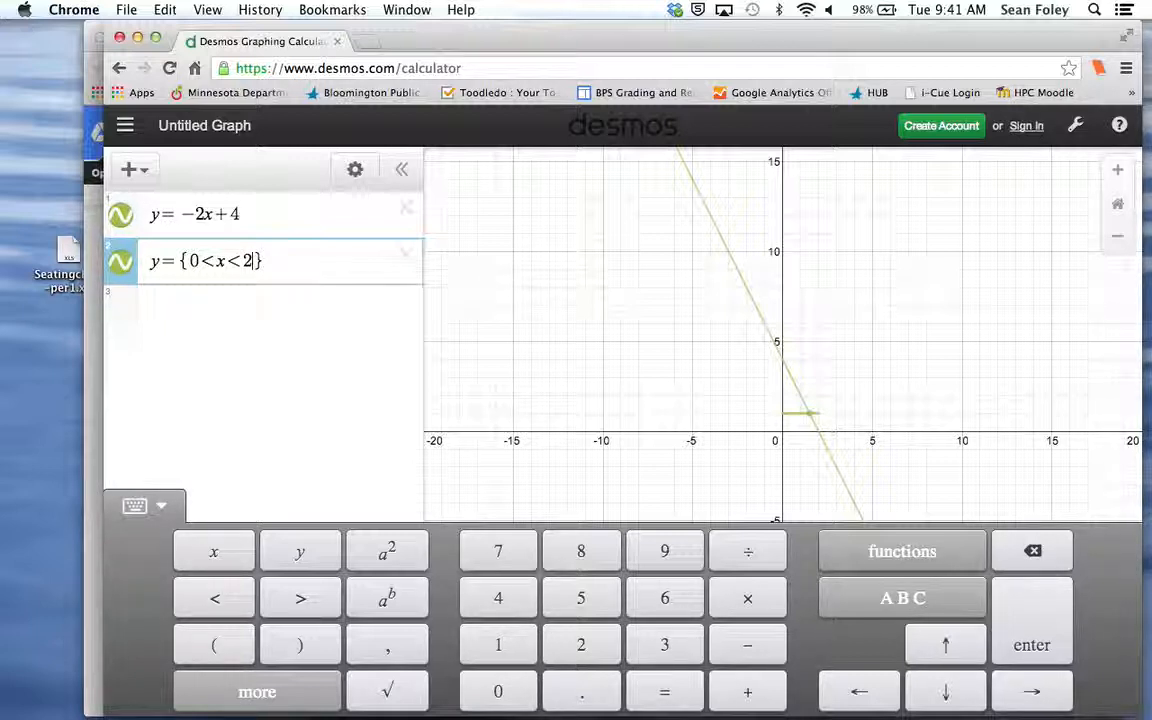
type(":")
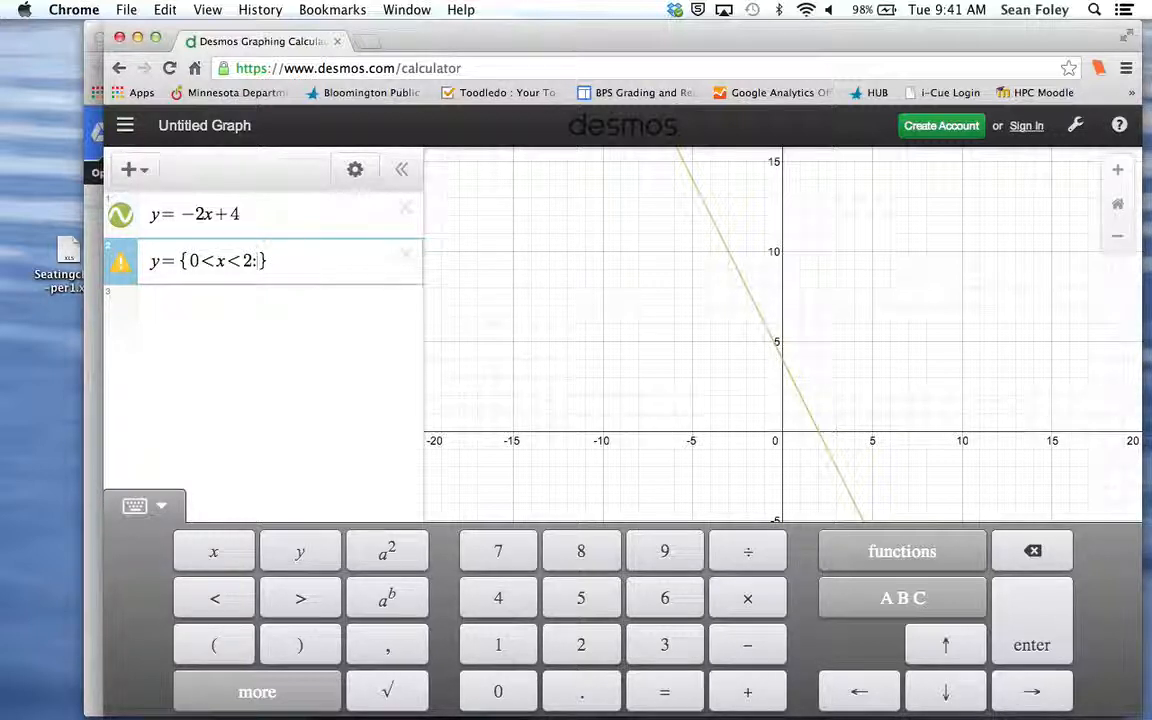
type("-2x+4")
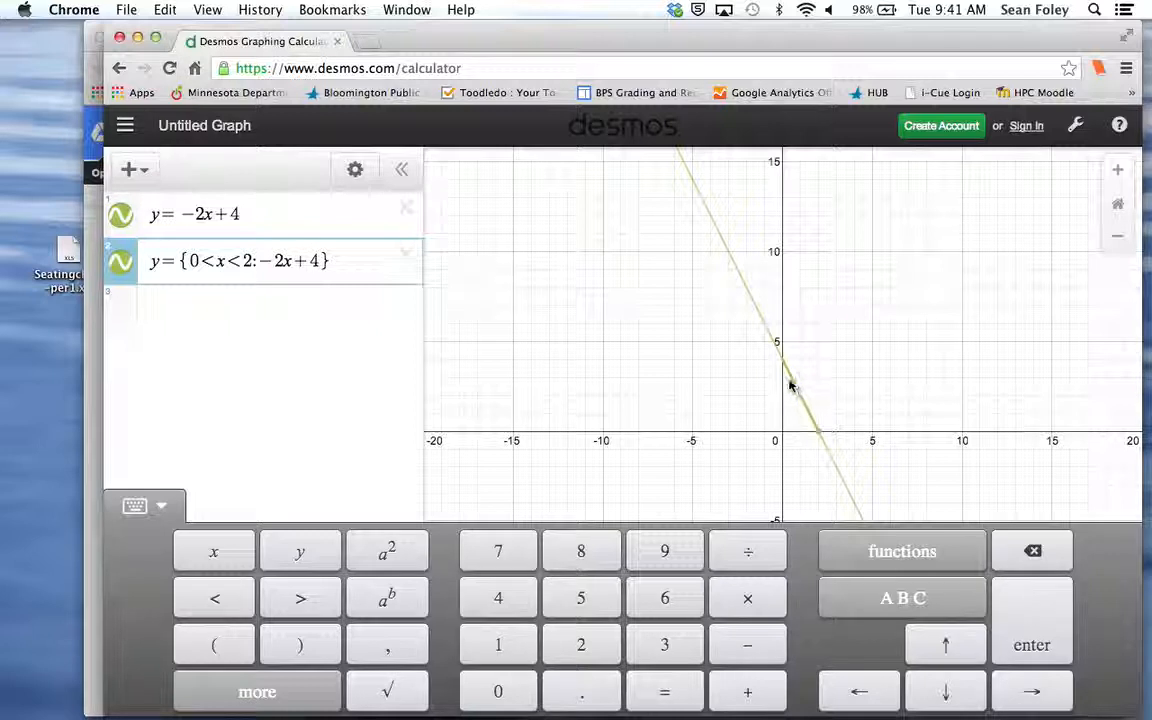
left_click(406, 209)
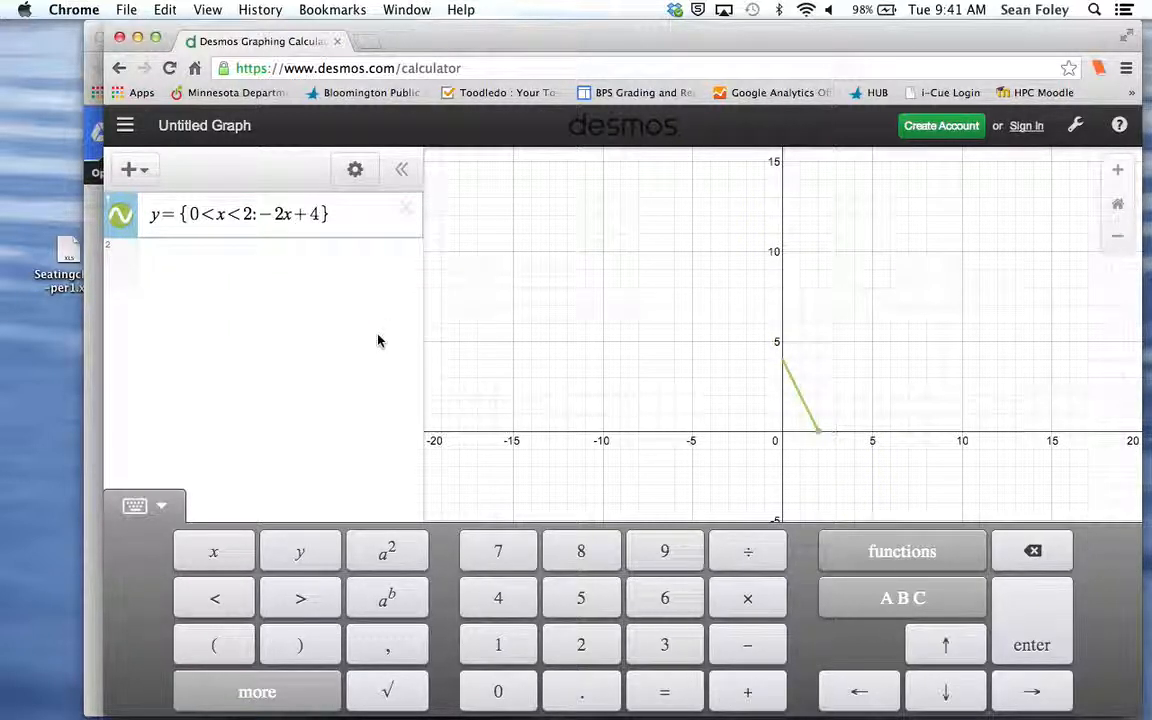
Step: Graph the horizontal line y=4 in a new expression below the restricted line
left_click(343, 271)
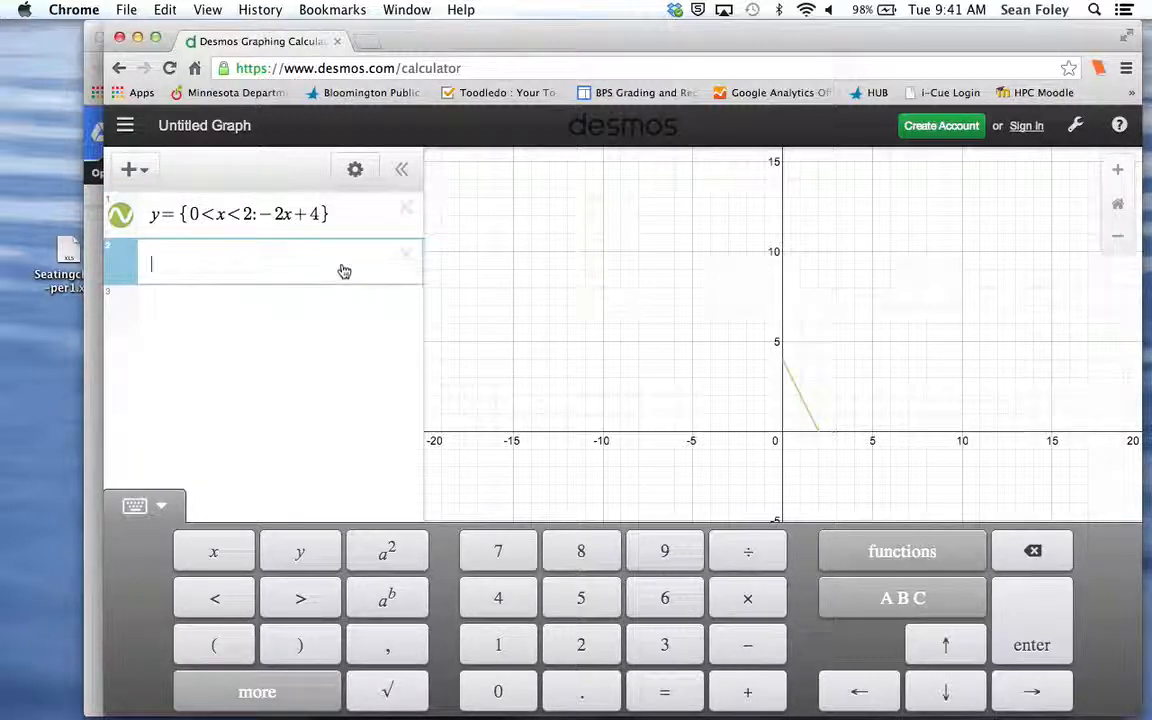
type("y=")
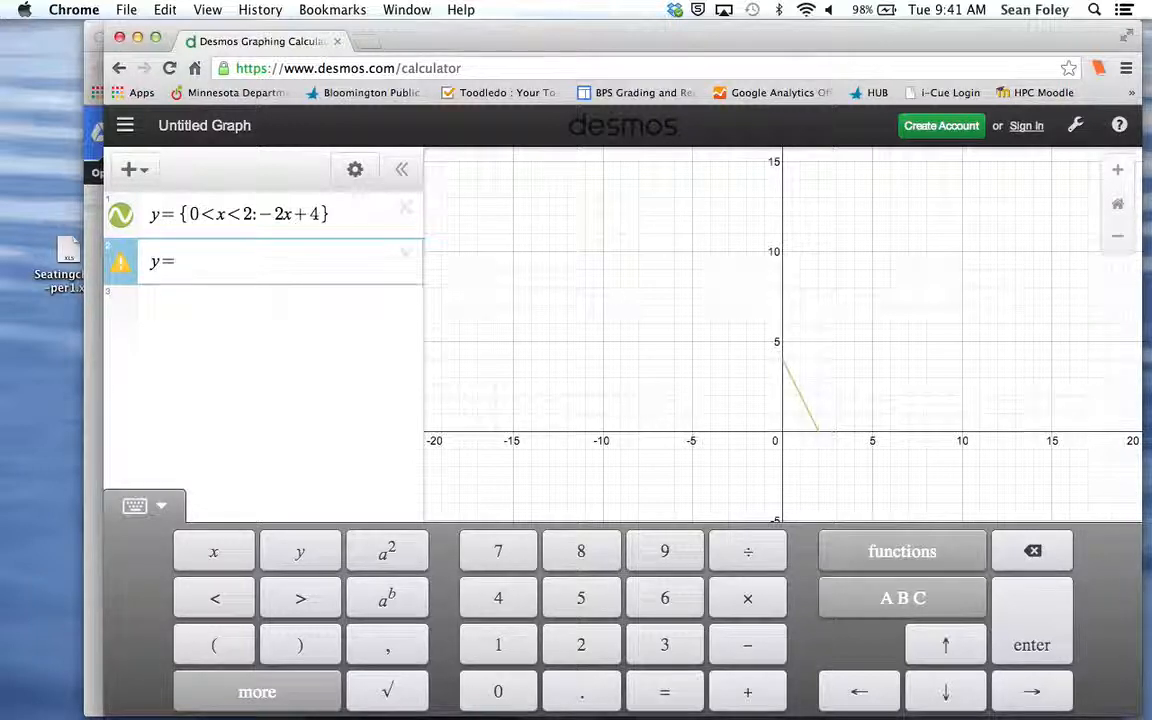
type("4")
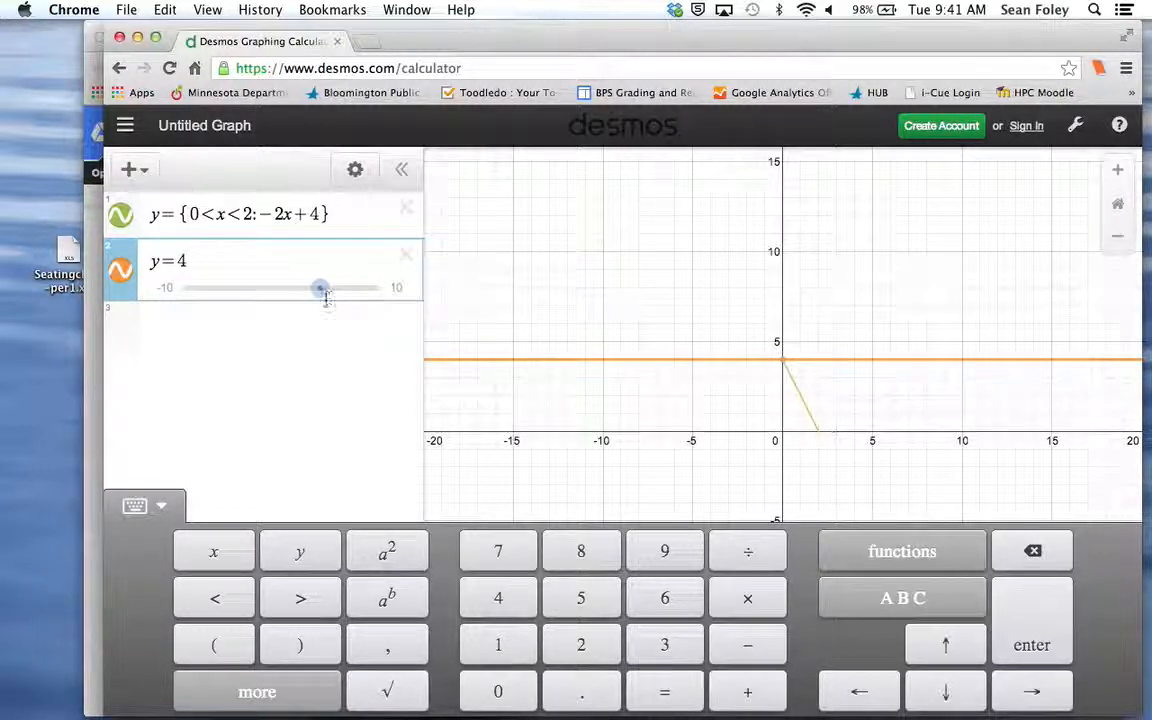
Step: Graph y={0<x<5:4} in another new expression and delete the unrestricted line y=4
left_click(274, 330)
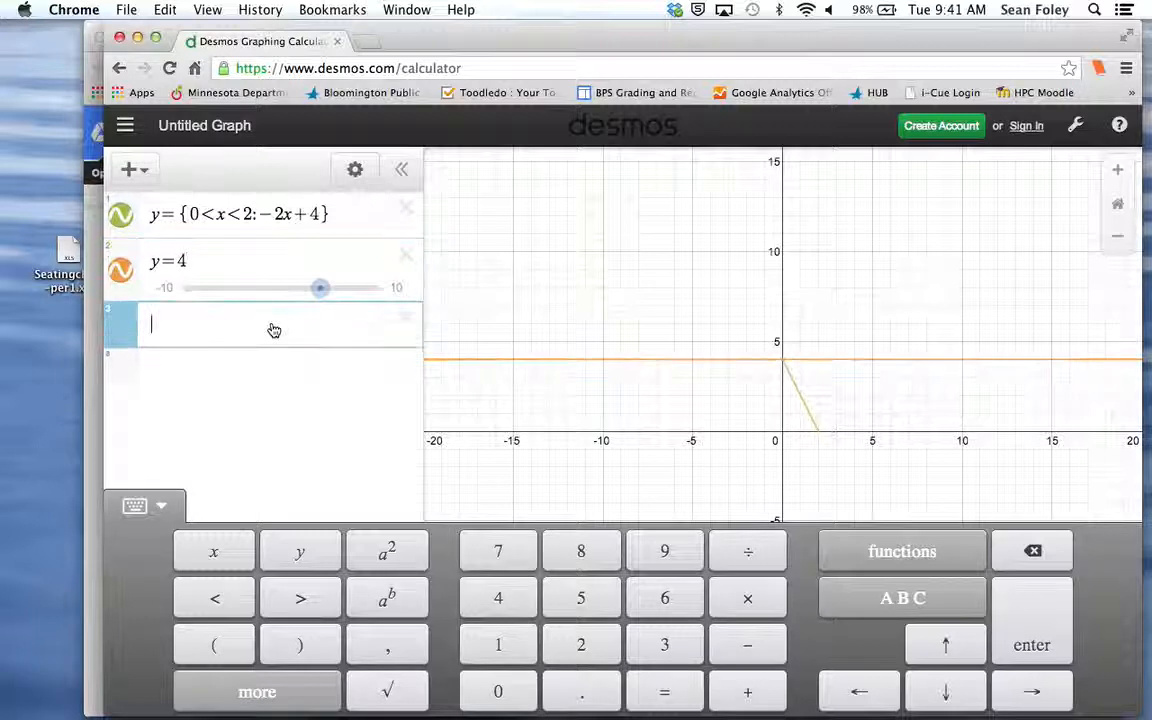
type("y=")
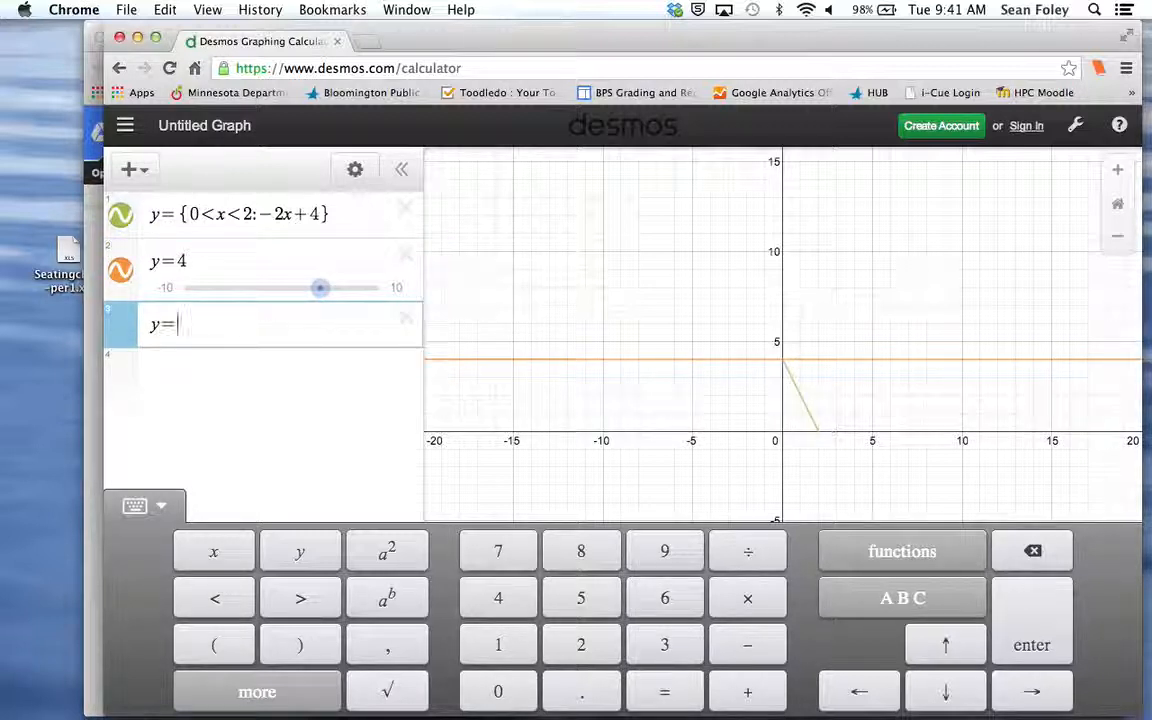
type("{")
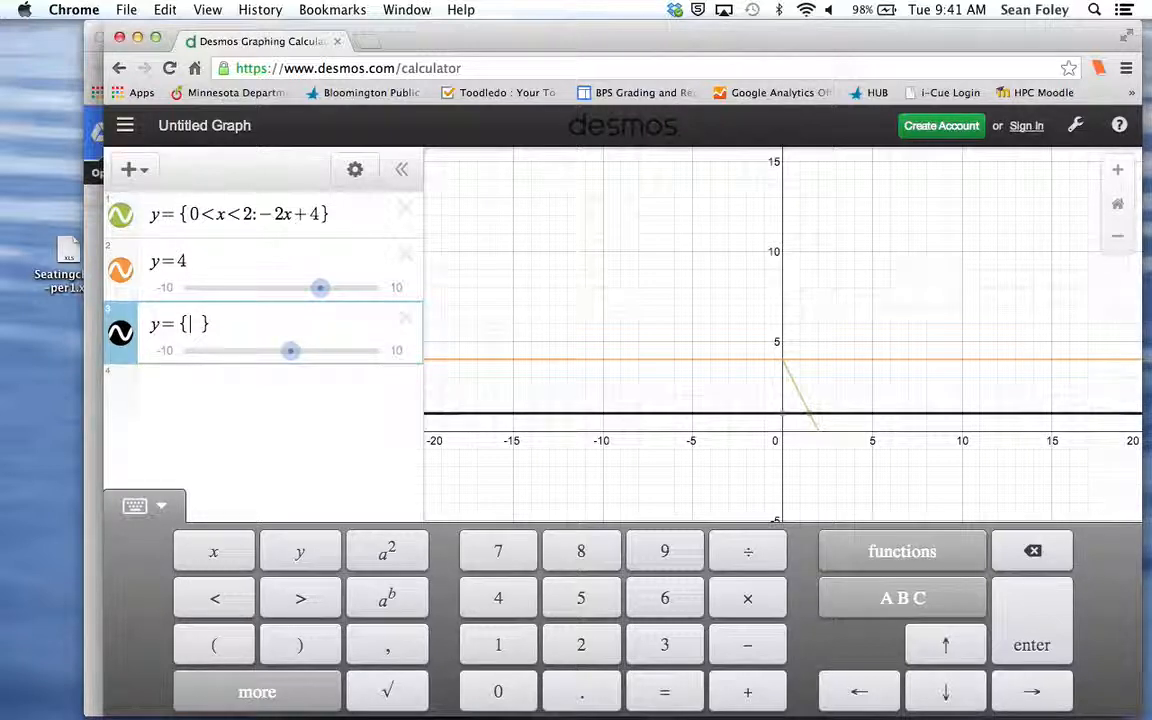
type("0<x<")
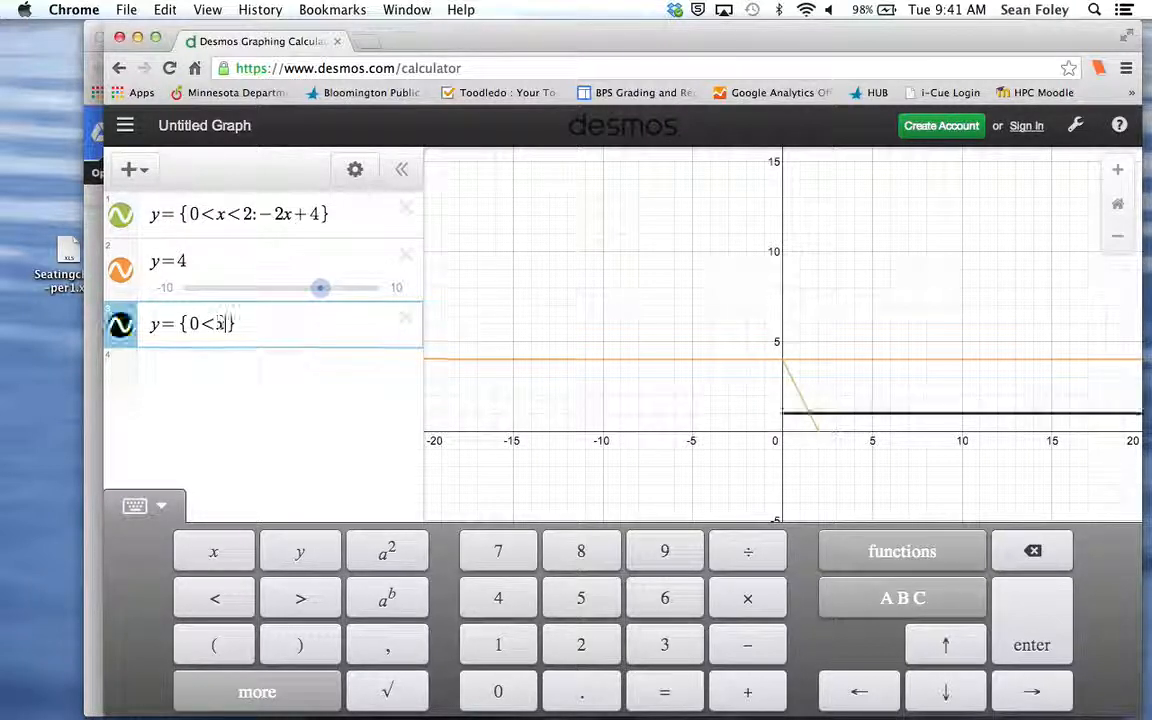
type("5:4")
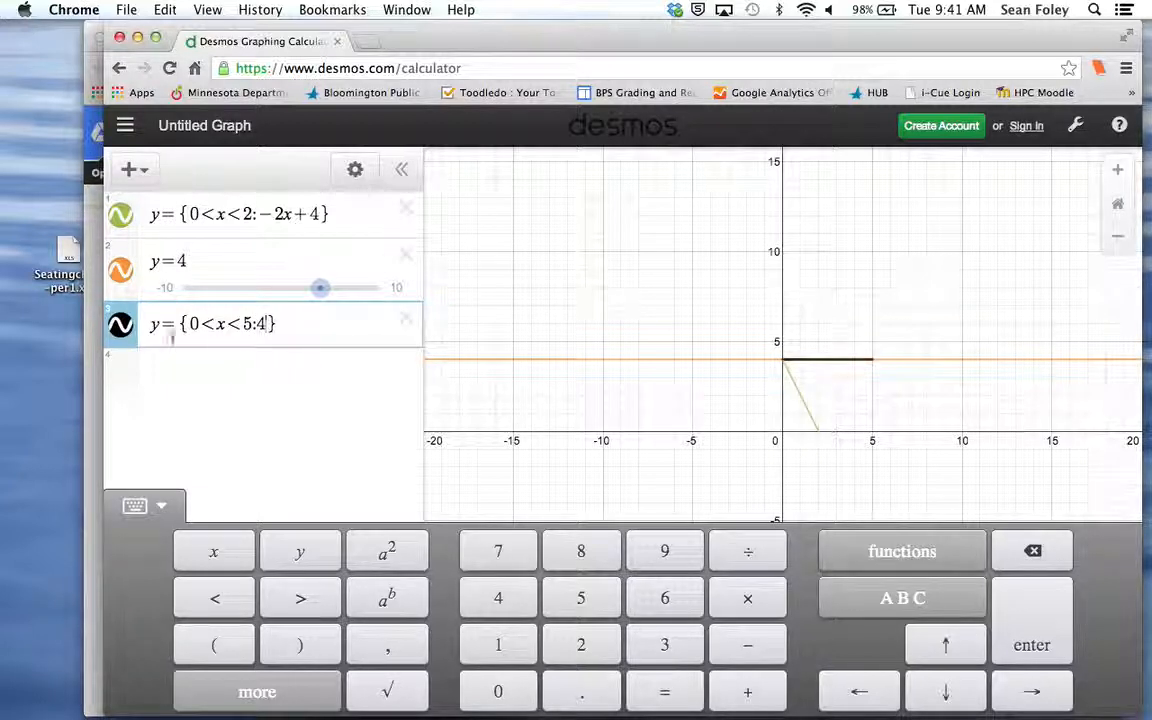
left_click(405, 254)
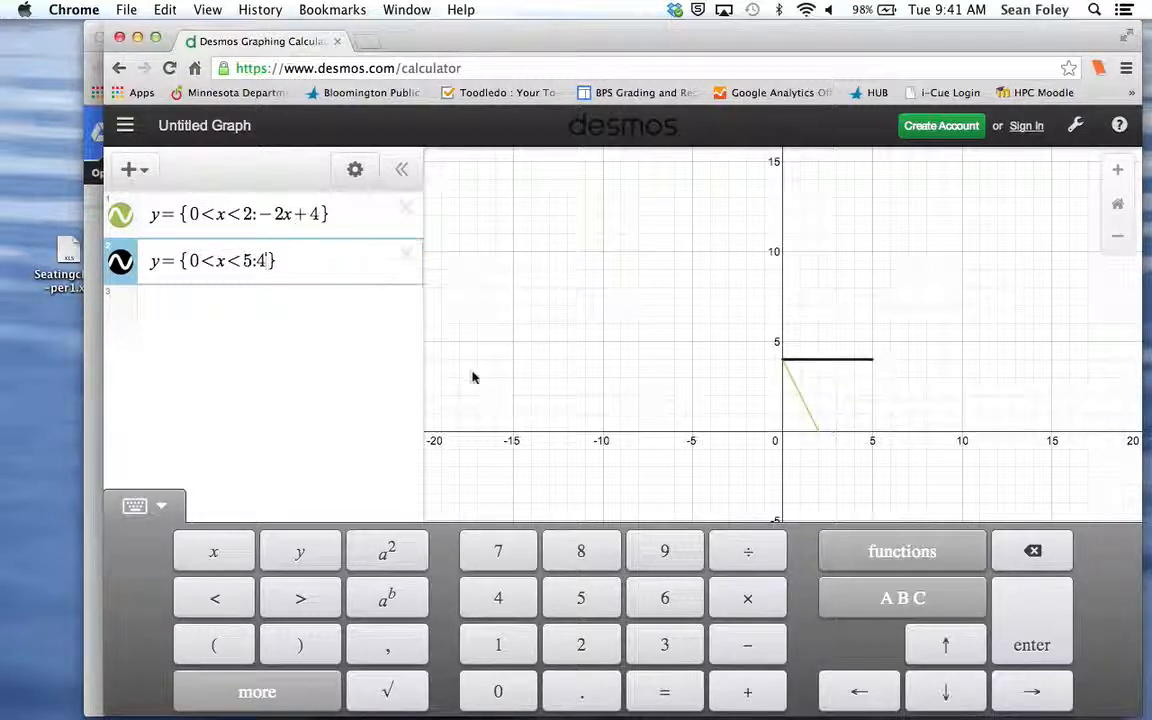
Step: Set the constant in the sloped segment's expression to 3, giving y={0<x<2:-2x+3}
left_click(314, 213)
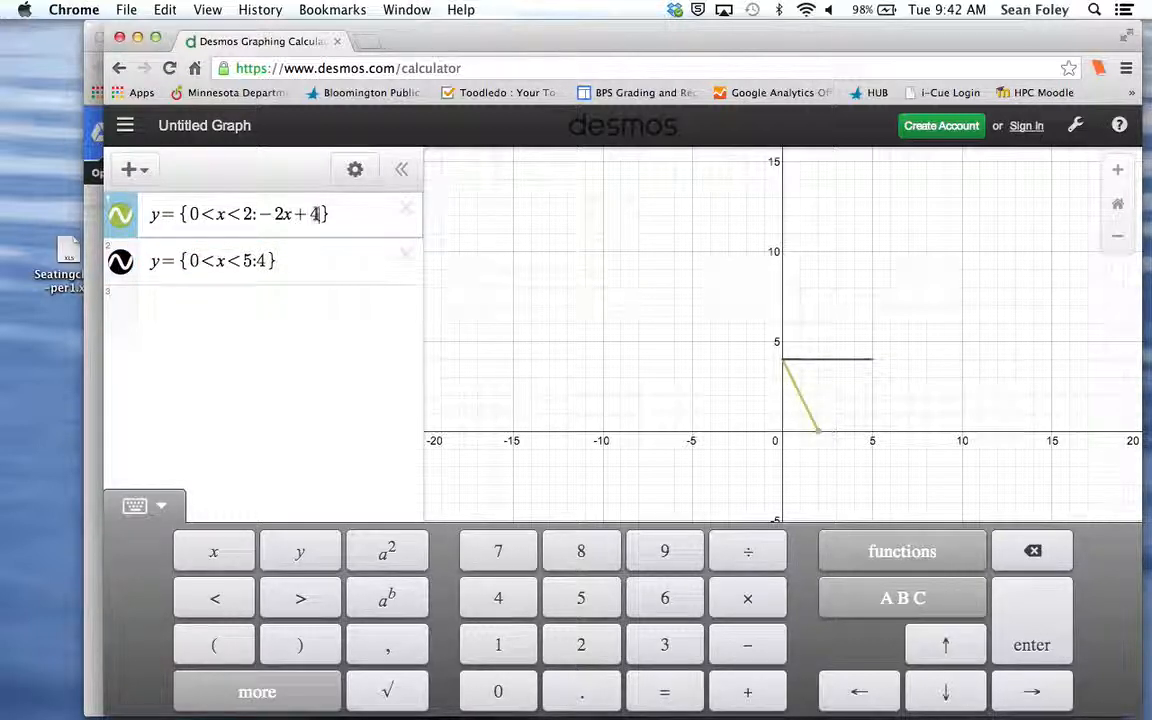
key("BackSpace")
type("3")
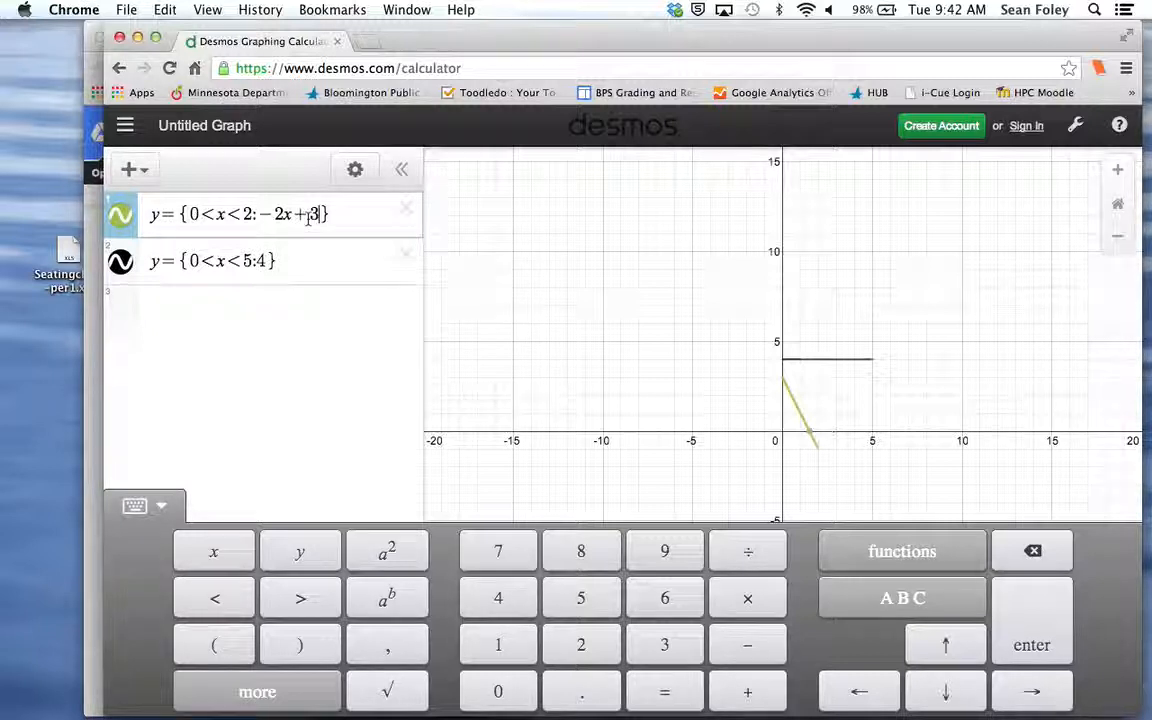
Step: Create a calculator account by linking it to the Google account
left_click(938, 137)
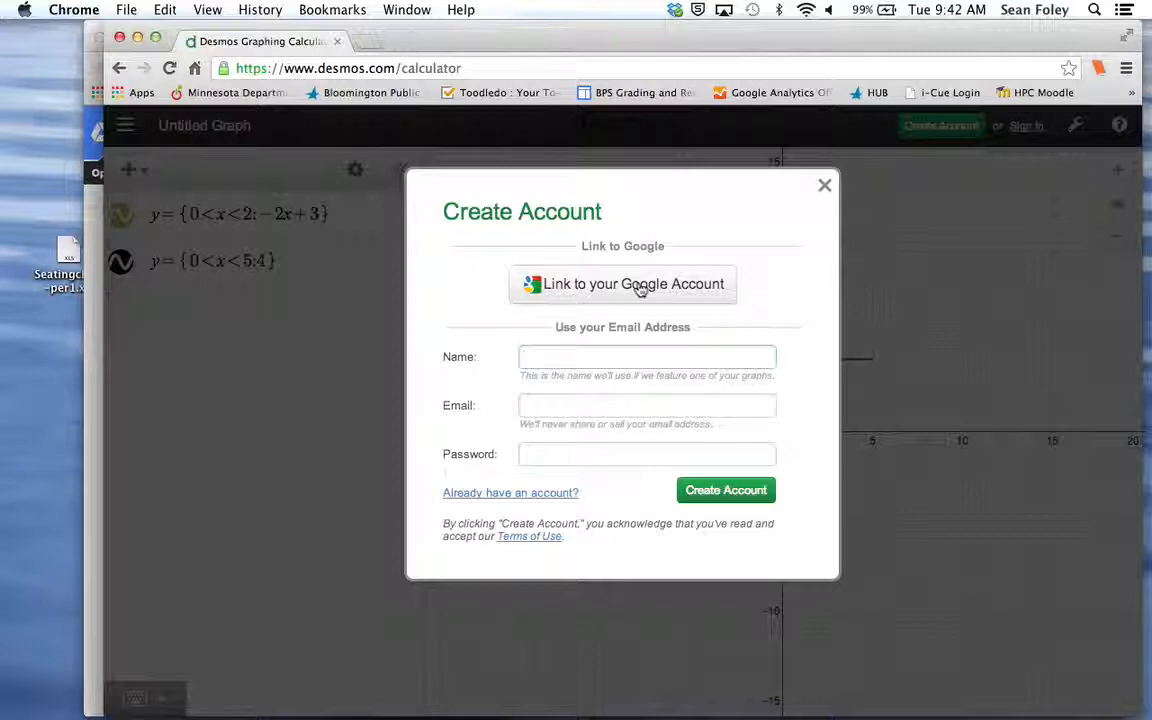
left_click(638, 285)
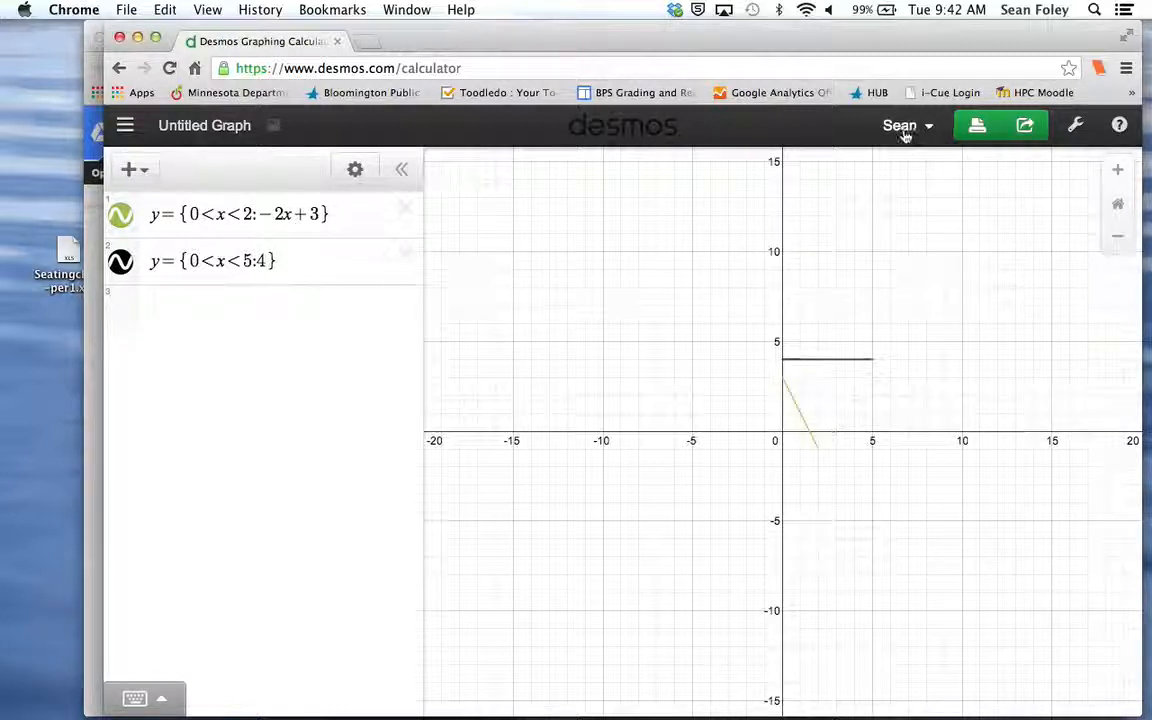
Step: Save the untitled graph under the title "My picture" without sending a copy to Google Drive
left_click(226, 142)
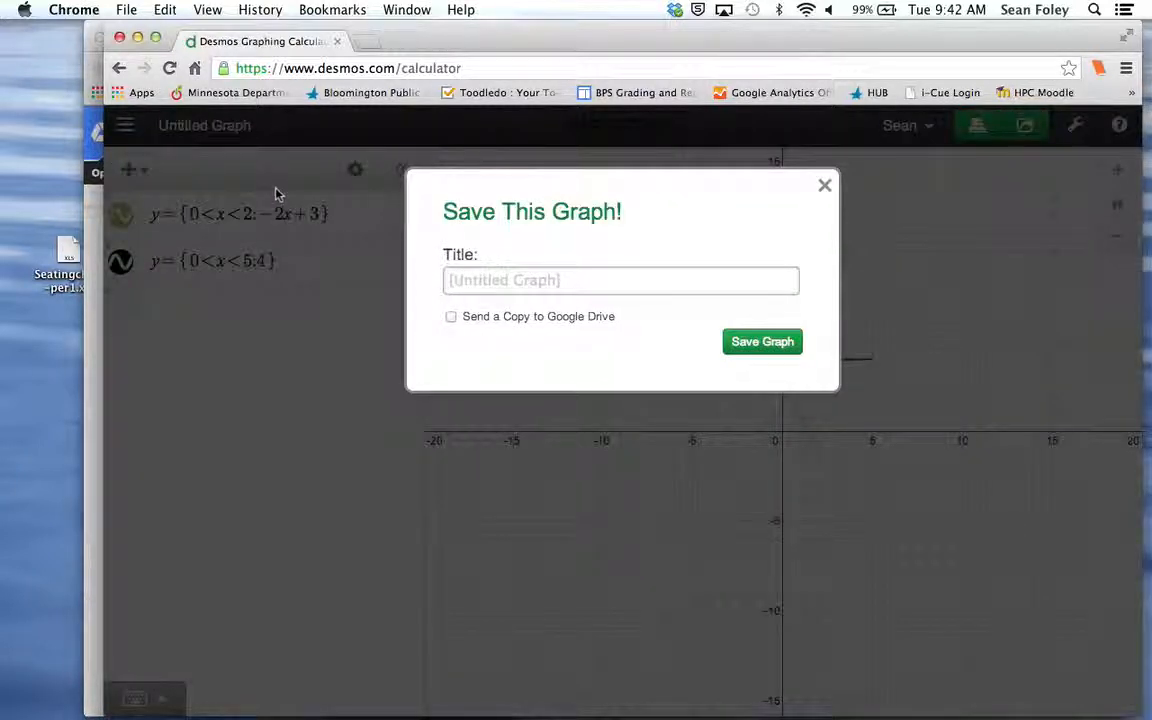
type("My picture")
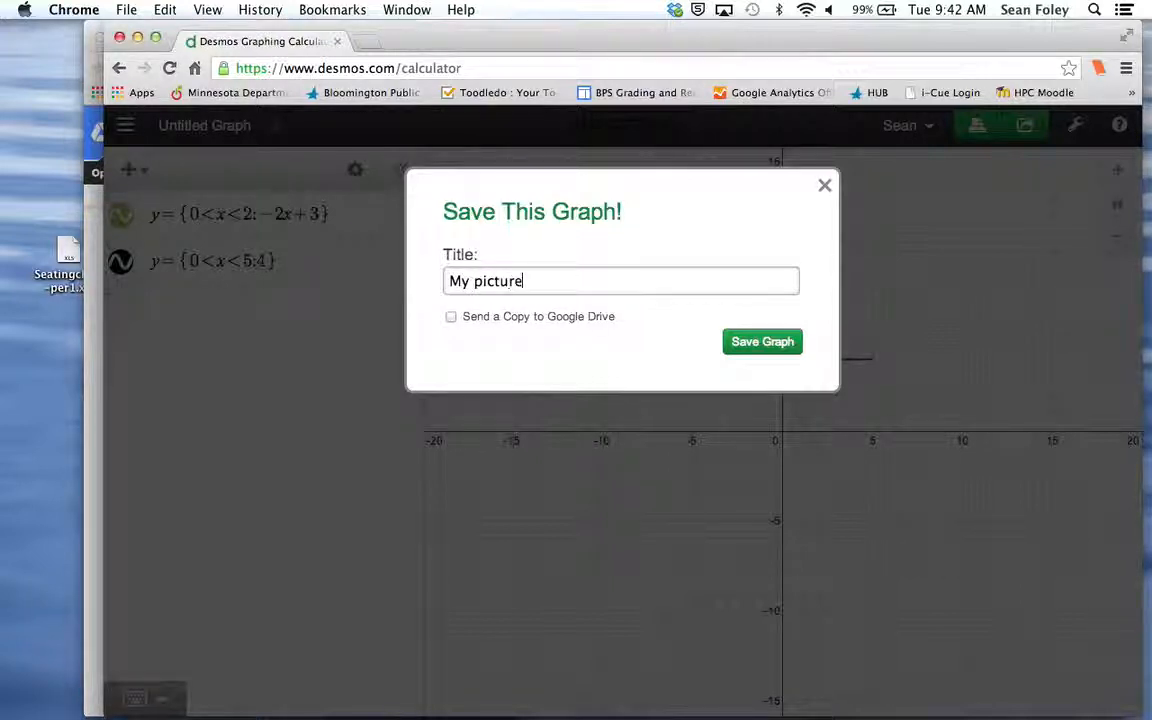
left_click(733, 347)
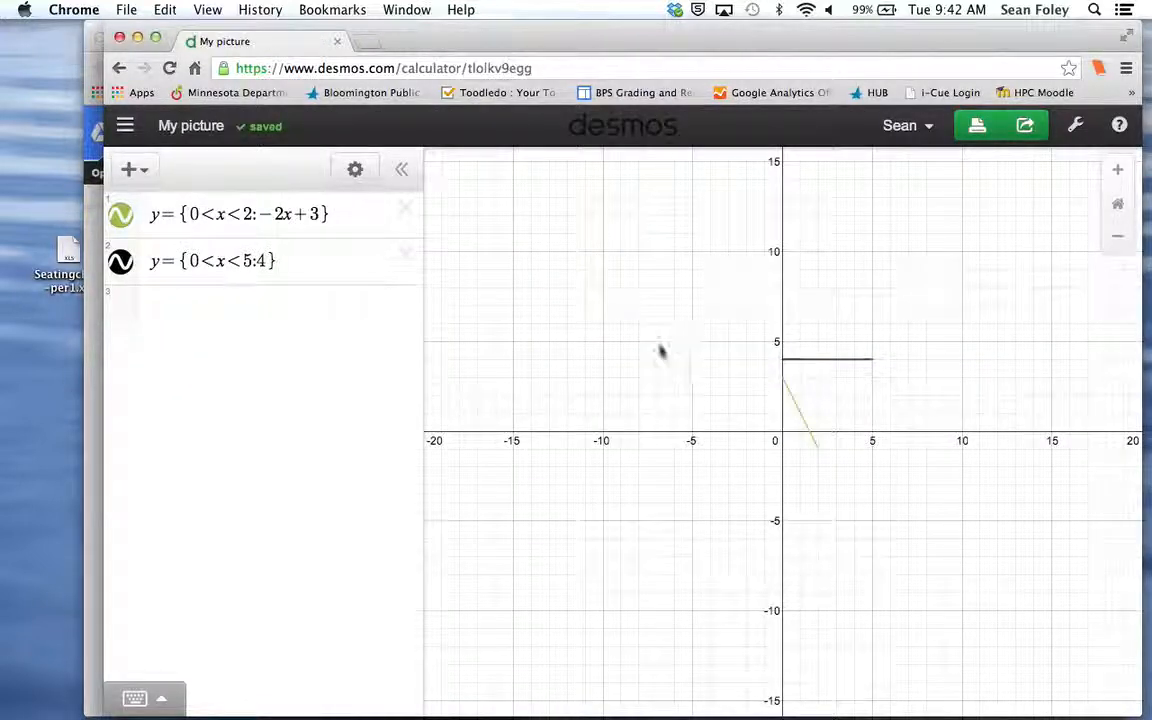
Step: Show the saved graph's share link, select the whole link, and close the sharing options
left_click(1027, 132)
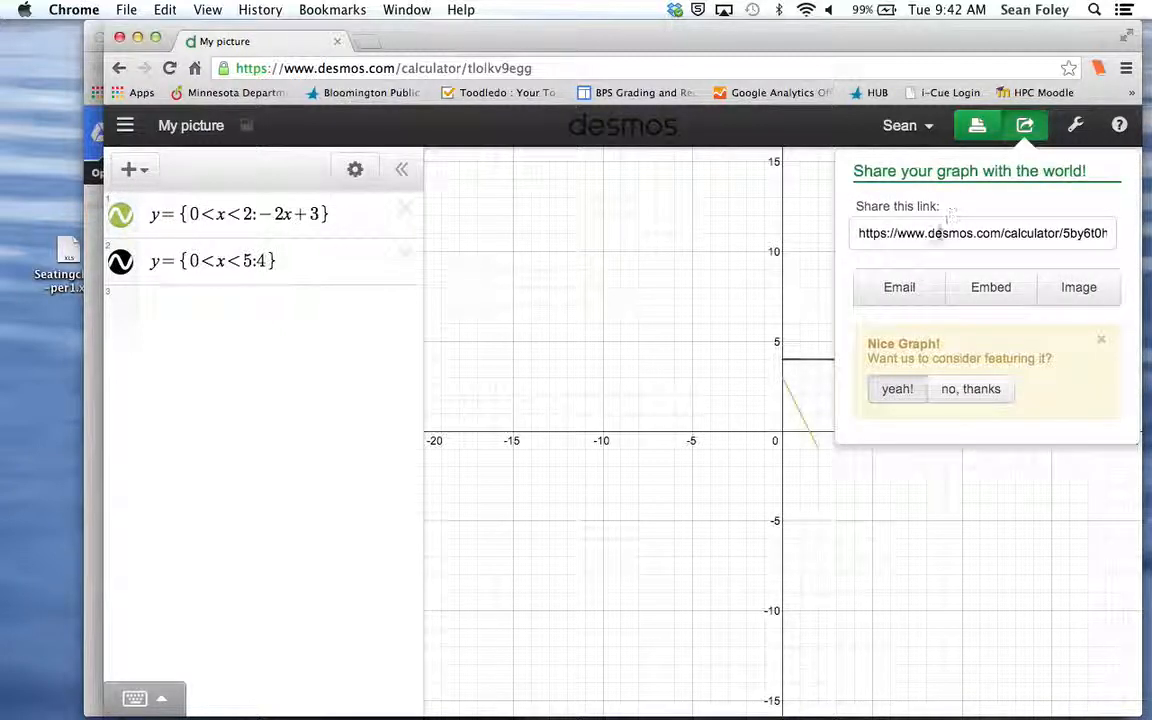
left_click(940, 234)
left_click(940, 234)
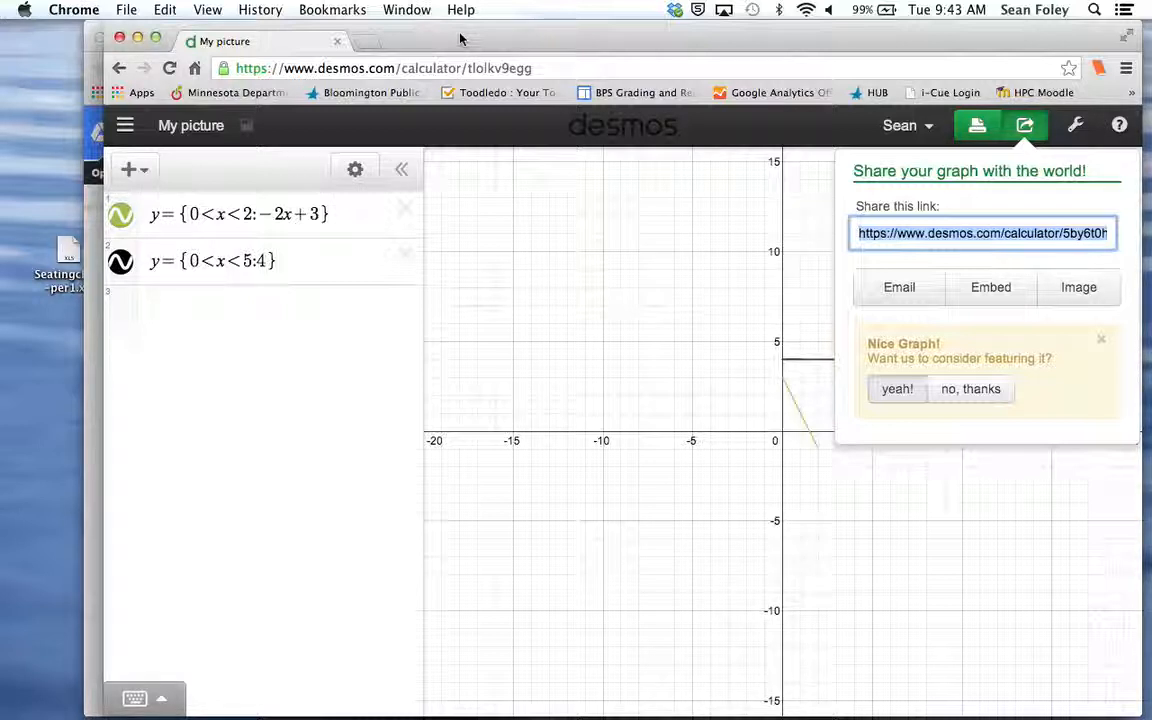
left_click(822, 138)
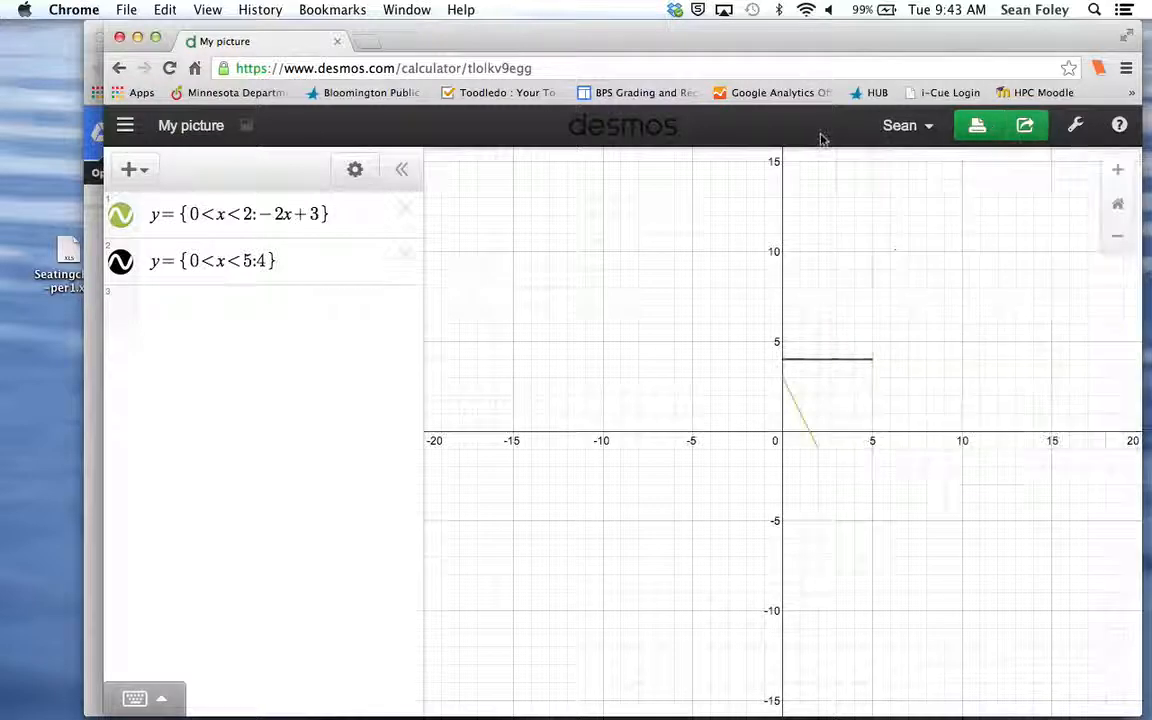
Step: Set the upper domain limit of the horizontal segment to 7, giving y={0<x<7:4}
left_click(250, 261)
key("BackSpace")
type("7")
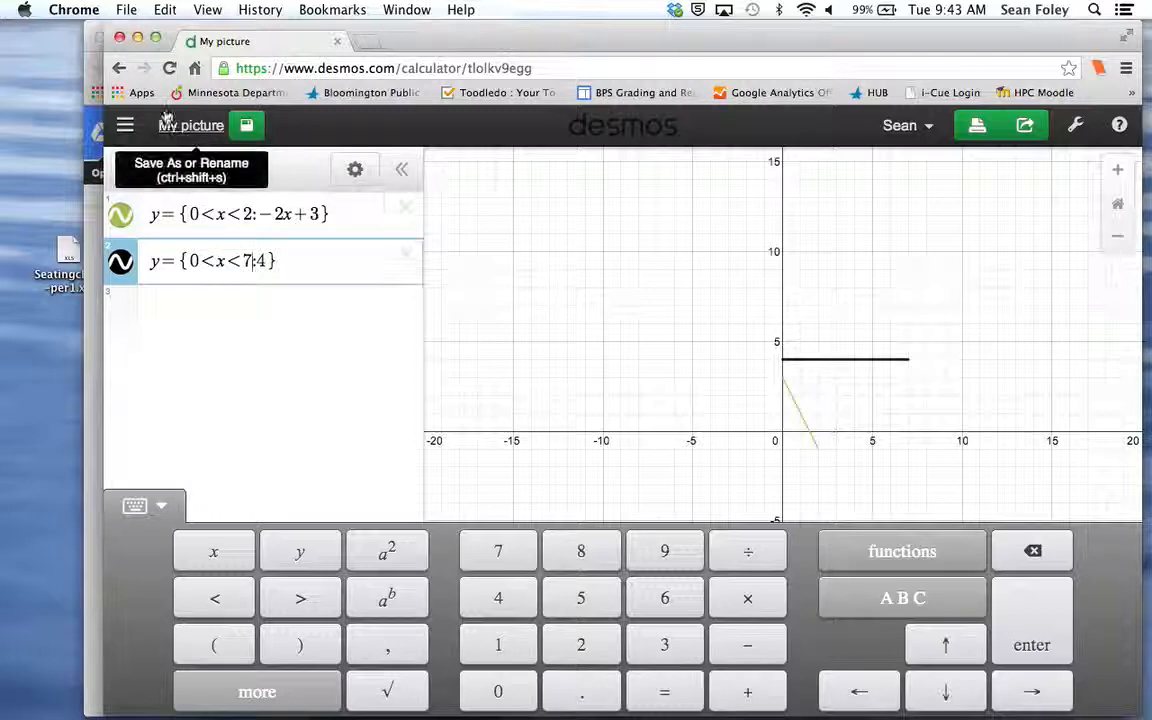
Step: Generate a new share link for the edited graph and copy it to the clipboard
left_click(1032, 128)
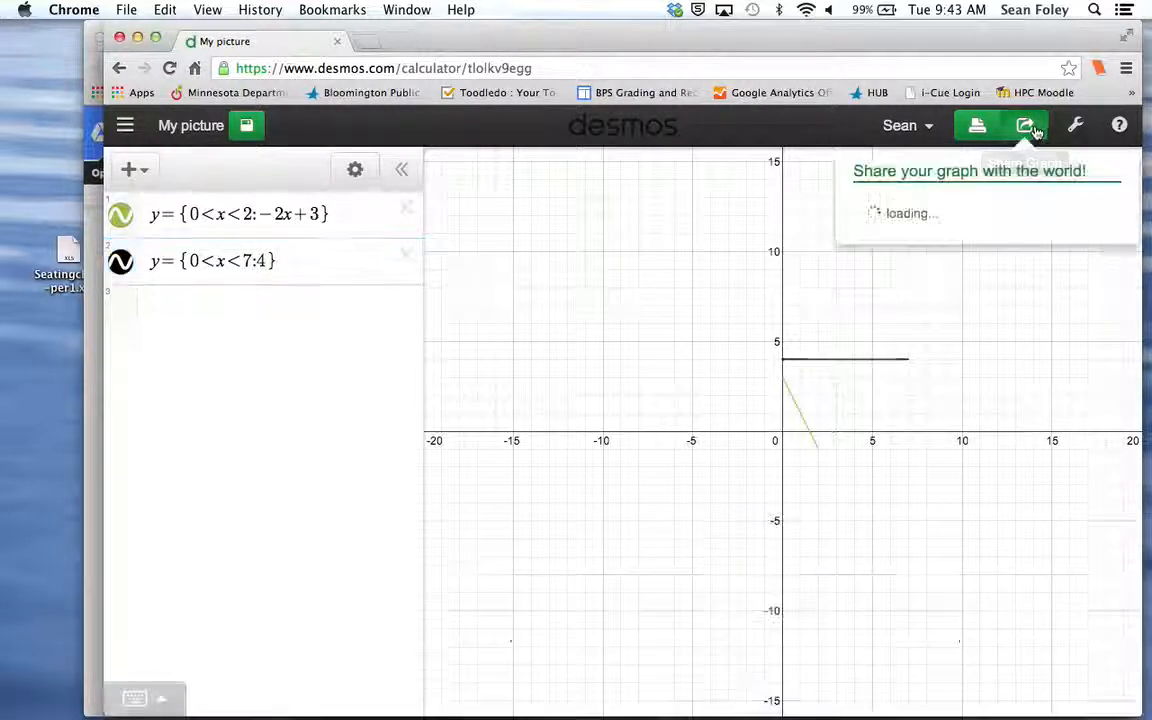
left_click(938, 232)
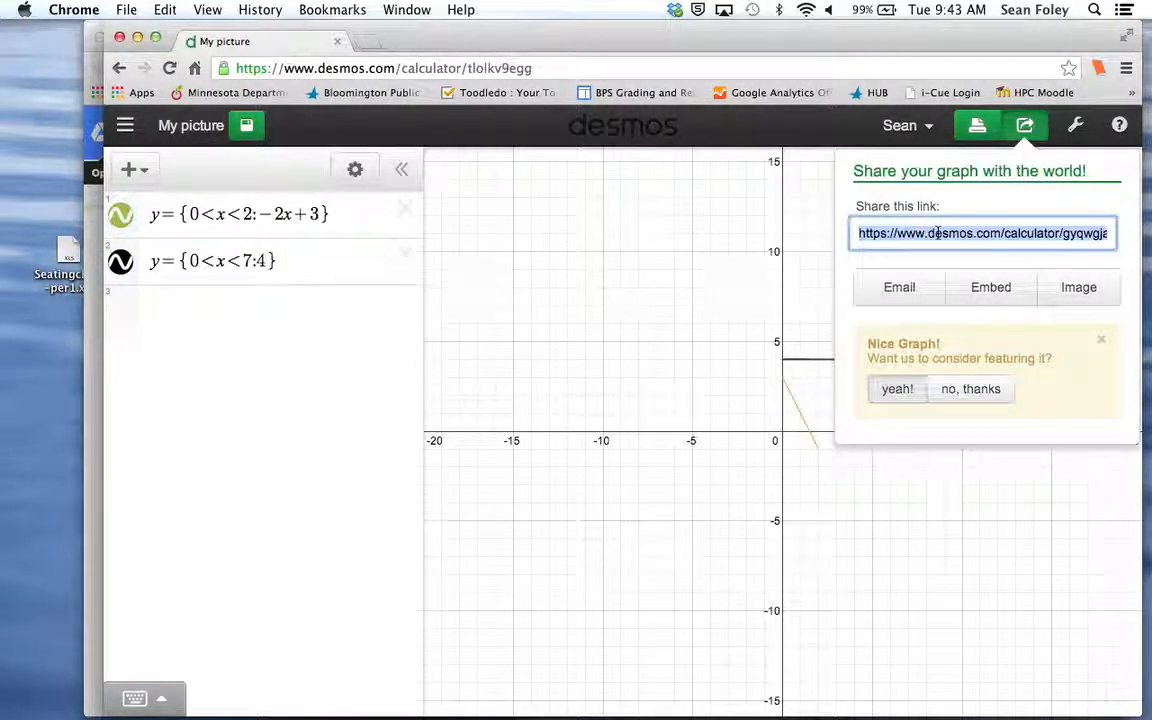
key("super+c")
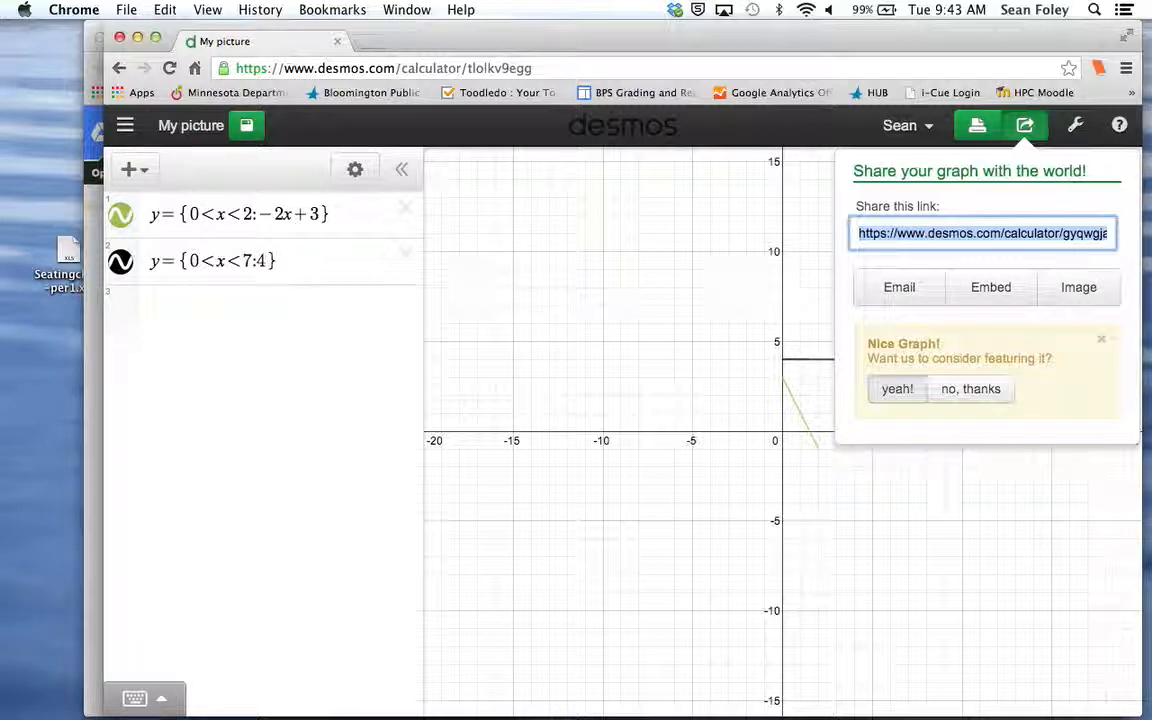